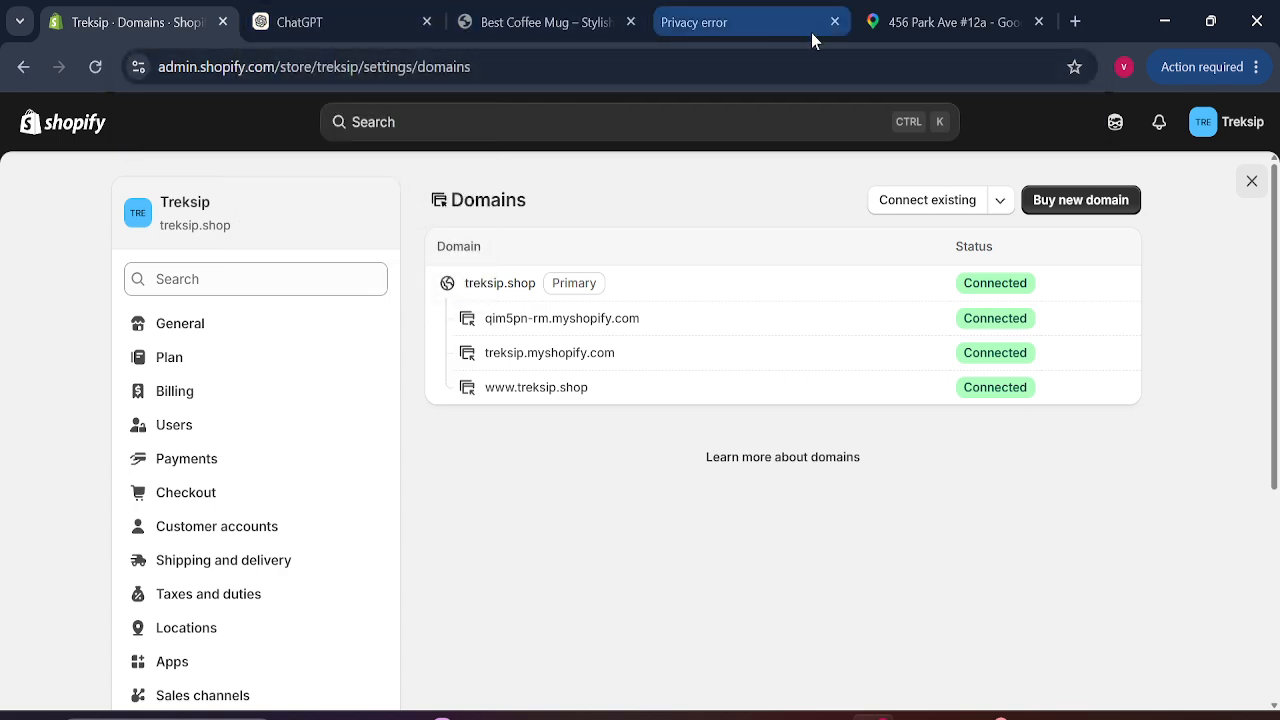
Step: Leave the domain settings, open the store's product collections, and delete the Home page collection
{"action": "left_click", "coordinate": [1251, 181]}
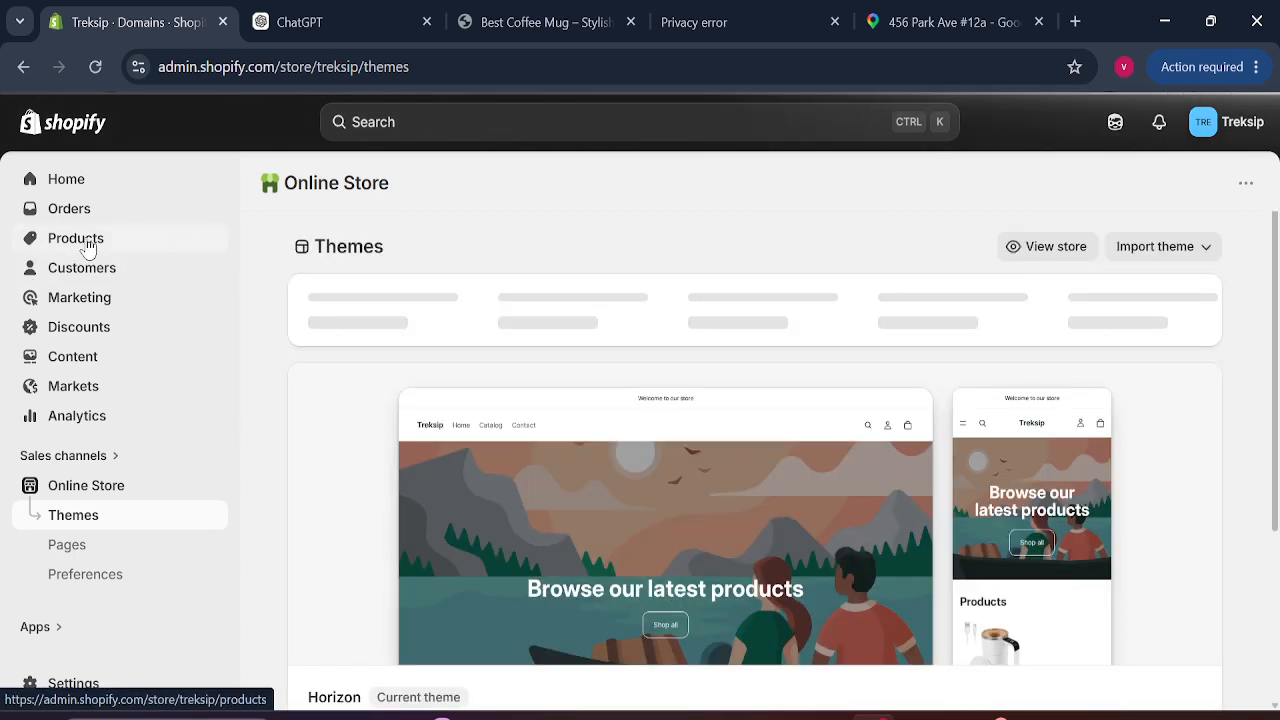
{"action": "left_click", "coordinate": [88, 246]}
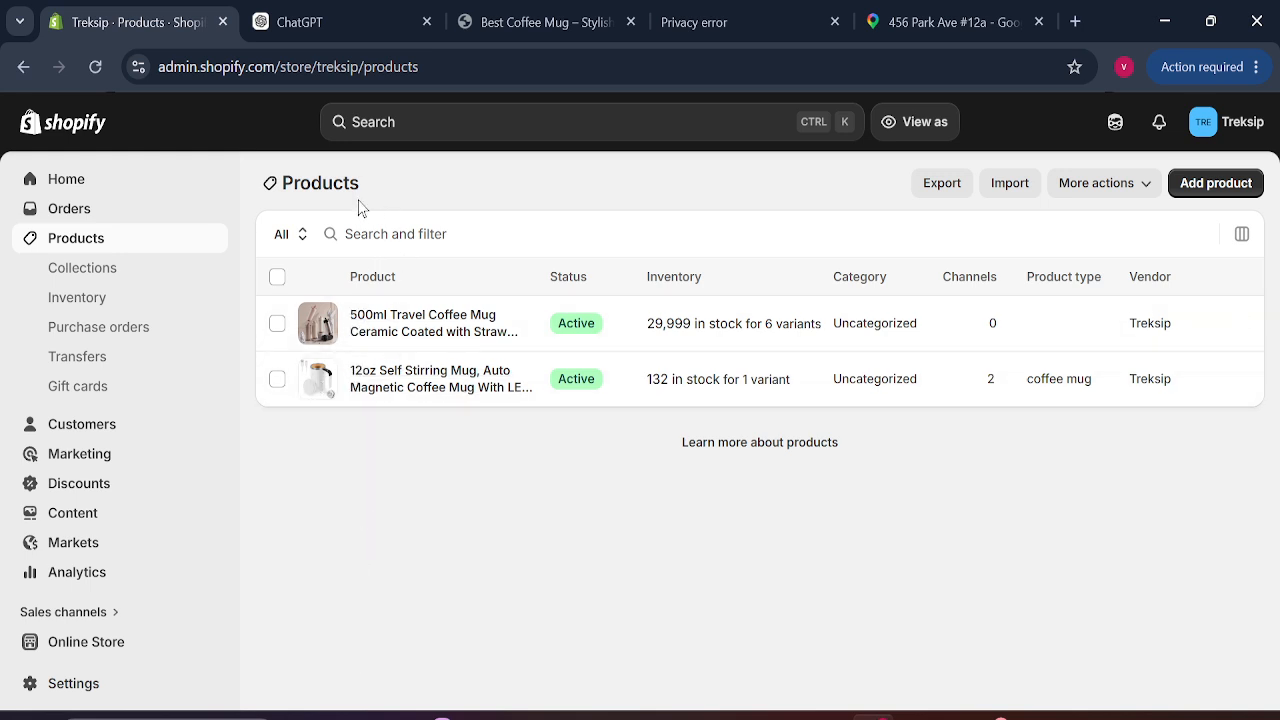
{"action": "left_click", "coordinate": [100, 268]}
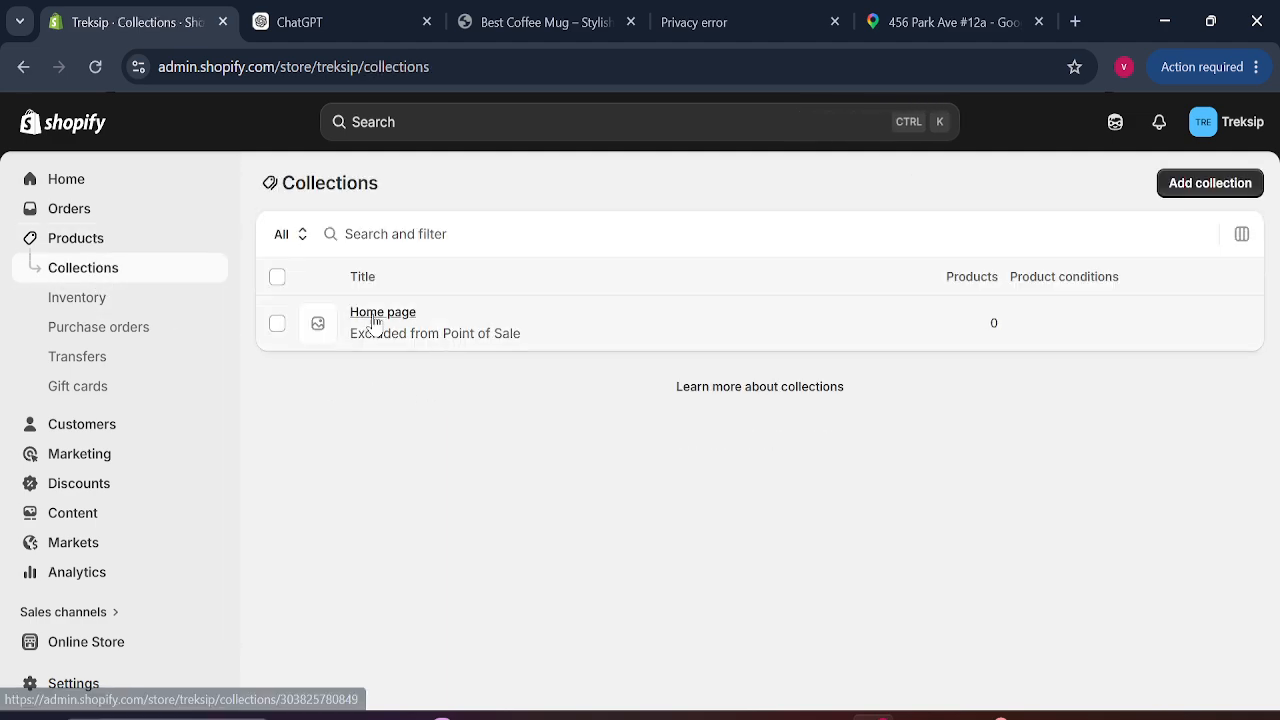
{"action": "left_click", "coordinate": [280, 326]}
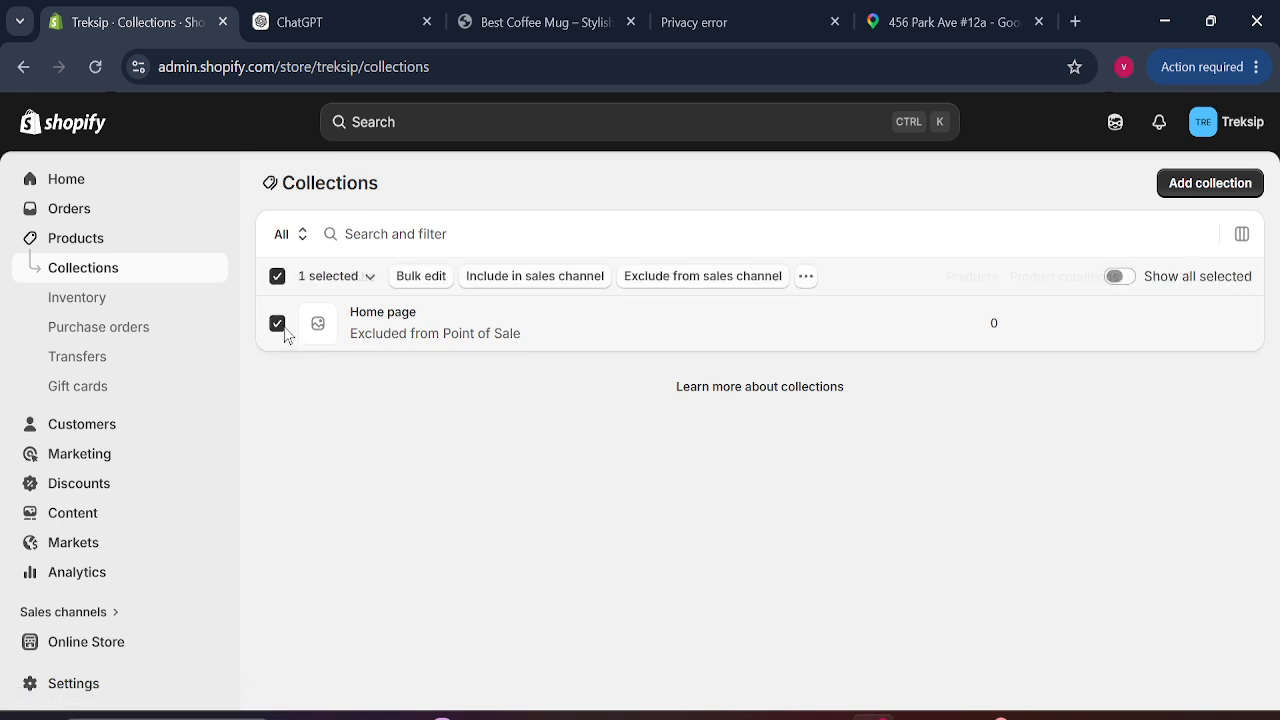
{"action": "left_click", "coordinate": [805, 276]}
{"action": "left_click", "coordinate": [815, 317]}
{"action": "left_click", "coordinate": [904, 466]}
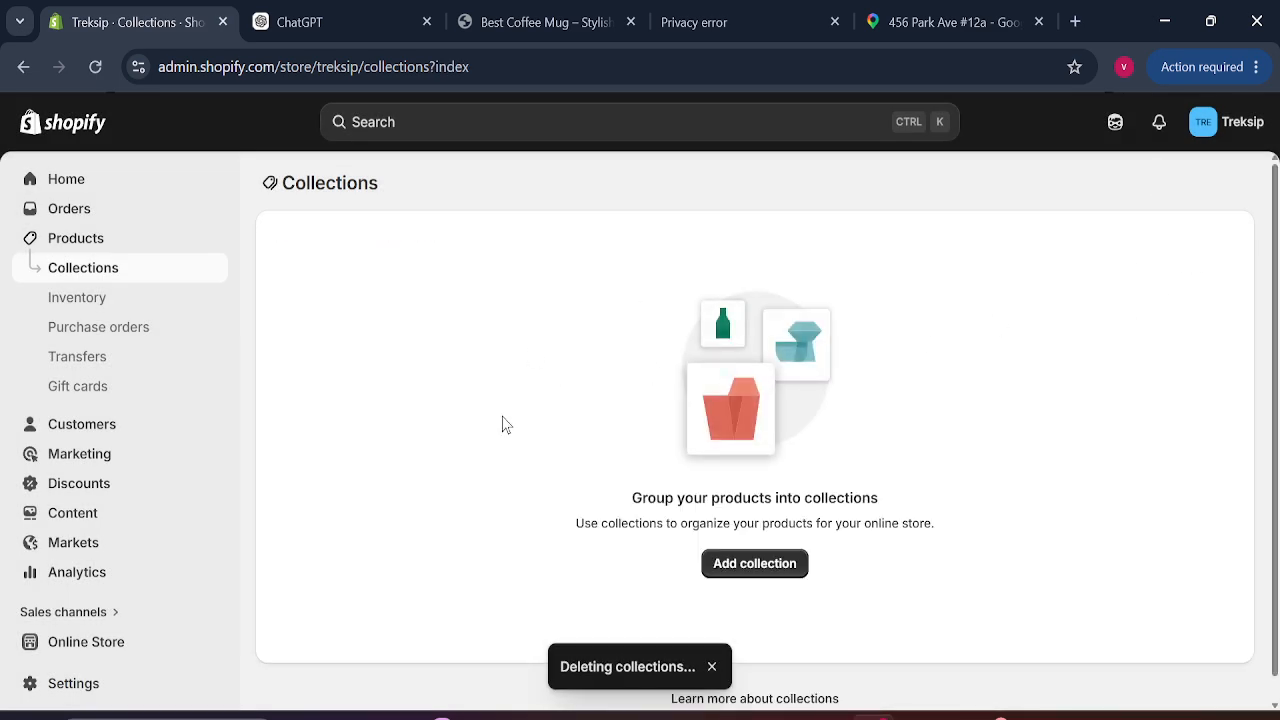
Step: Start a new collection and give it the title "Coffe mug"
{"action": "left_click", "coordinate": [754, 569]}
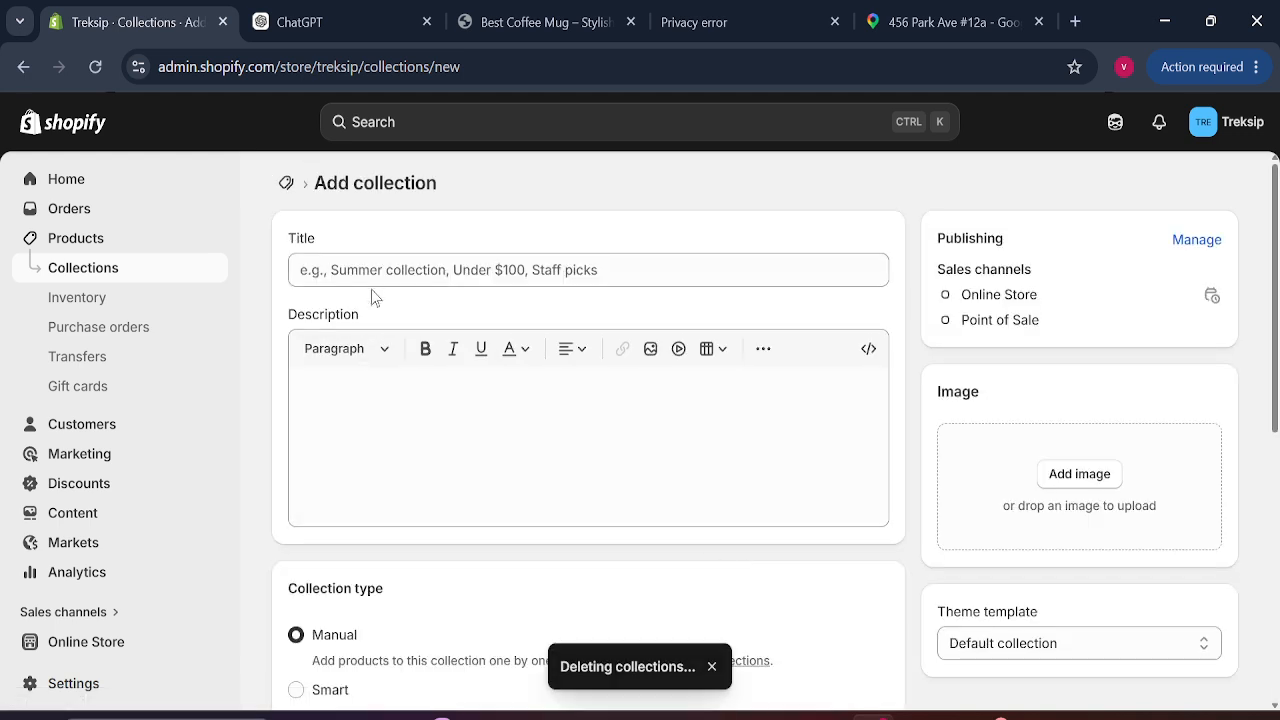
{"action": "type", "text": "Co"}
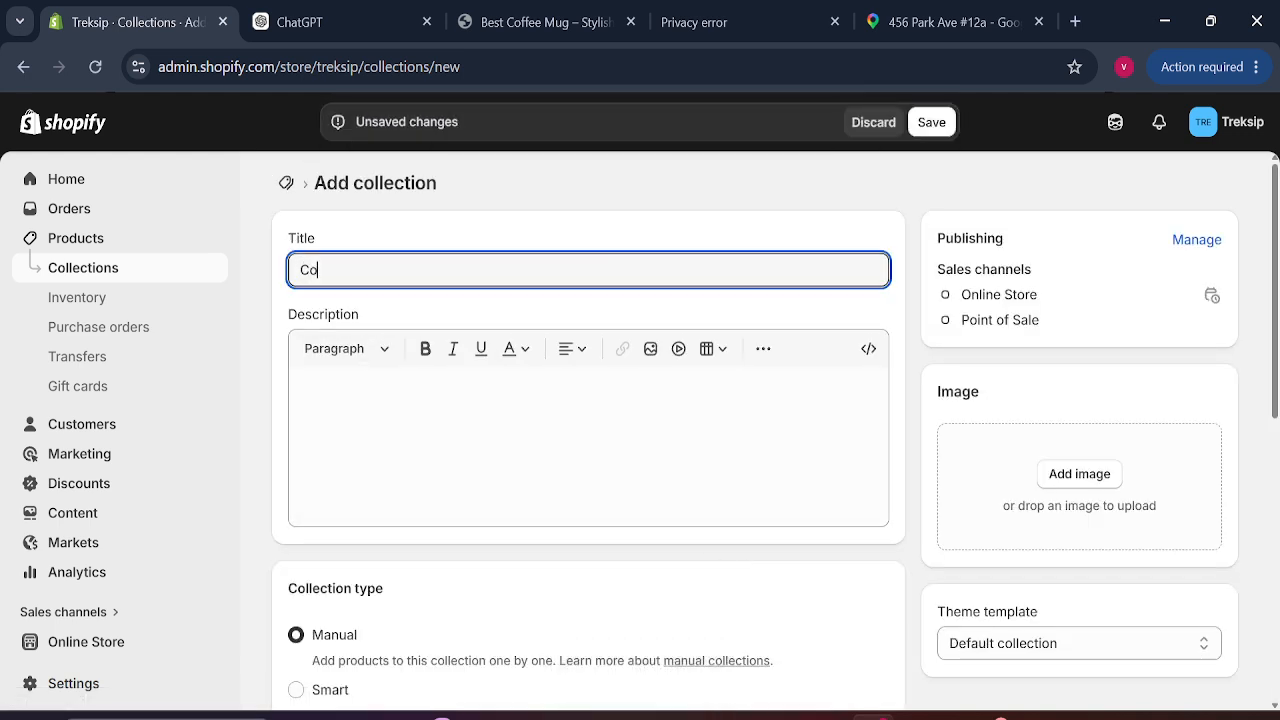
{"action": "type", "text": "ffe mug"}
{"action": "left_click", "coordinate": [316, 20]}
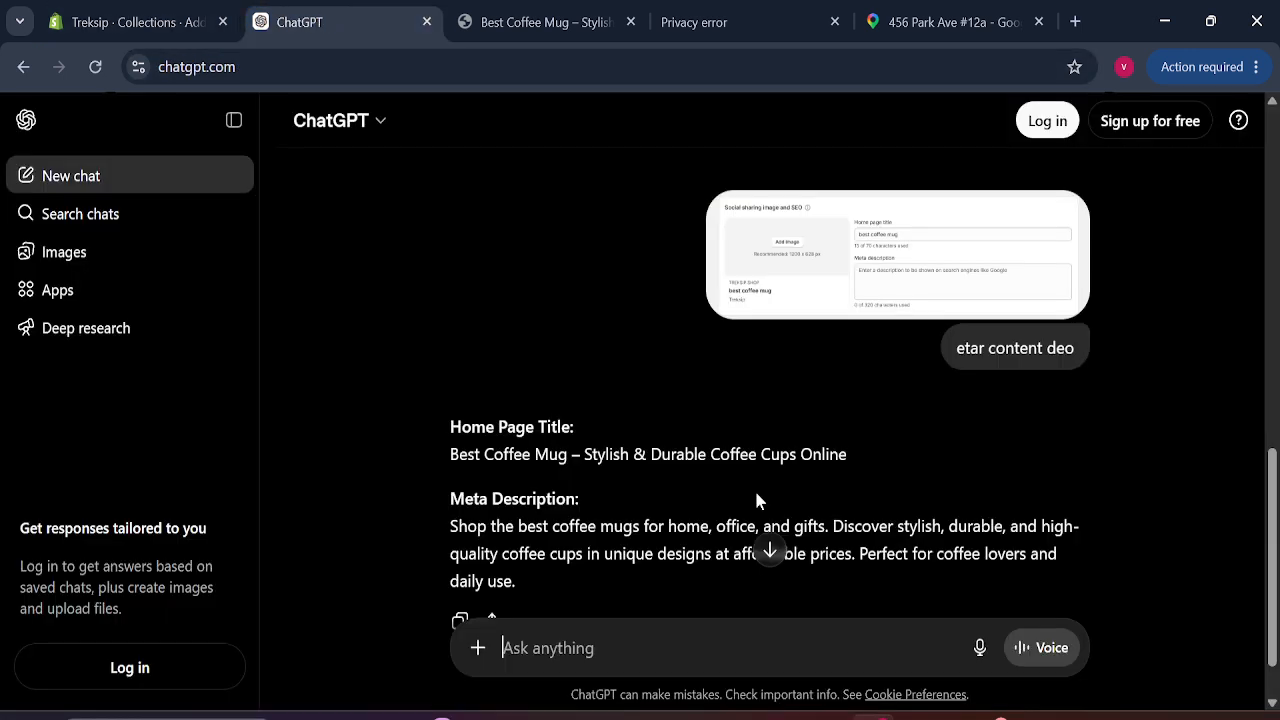
{"action": "left_click", "coordinate": [556, 12]}
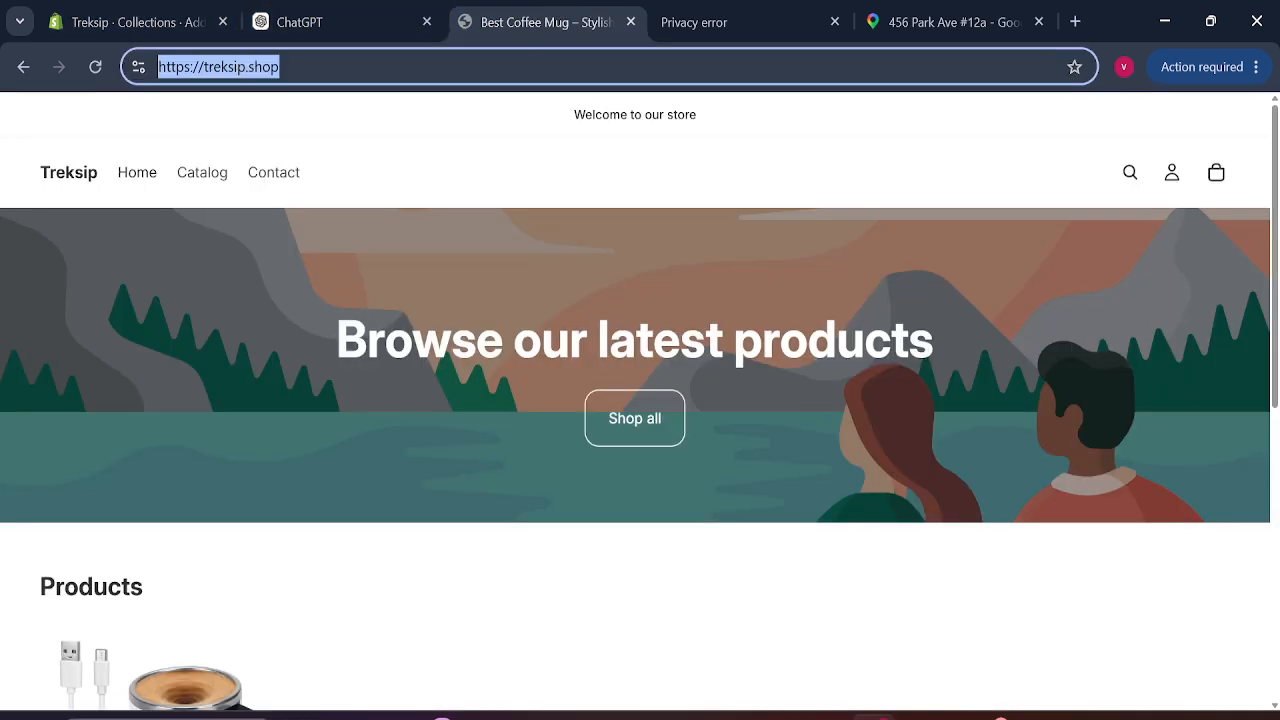
{"action": "left_click", "coordinate": [327, 12]}
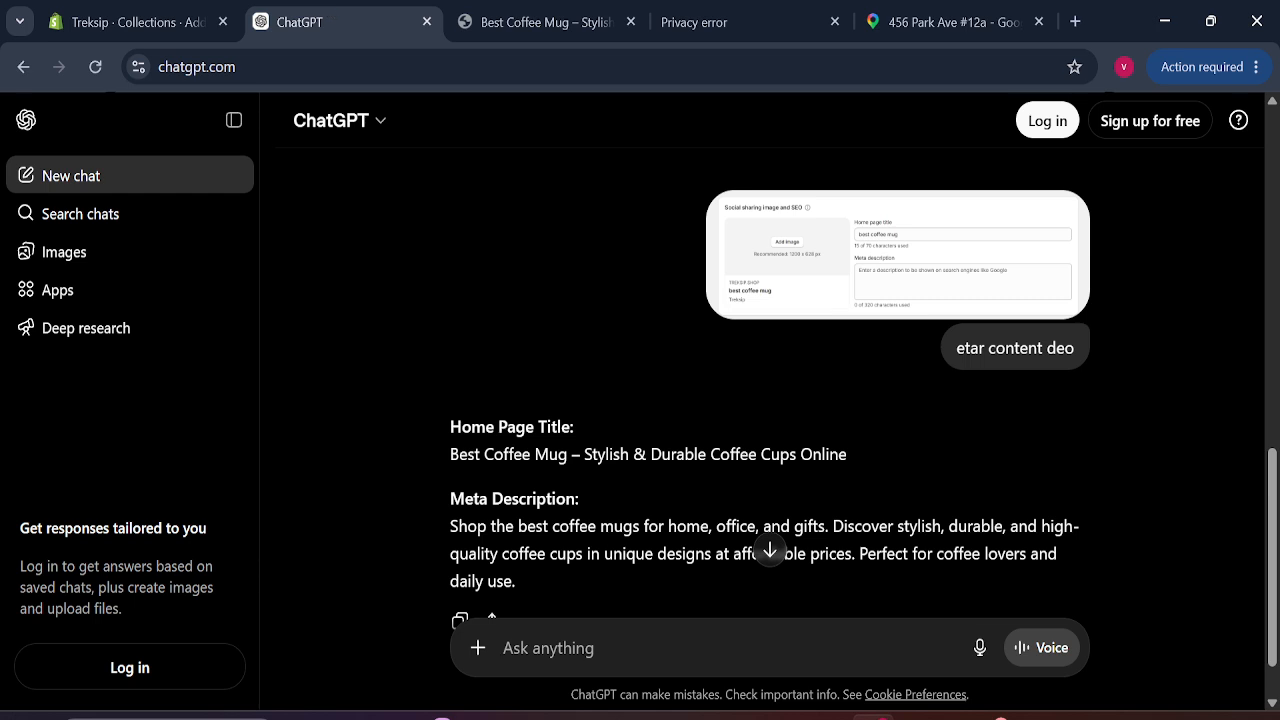
{"action": "type", "text": "https://treksip.shop/"}
{"action": "type", "text": "ama"}
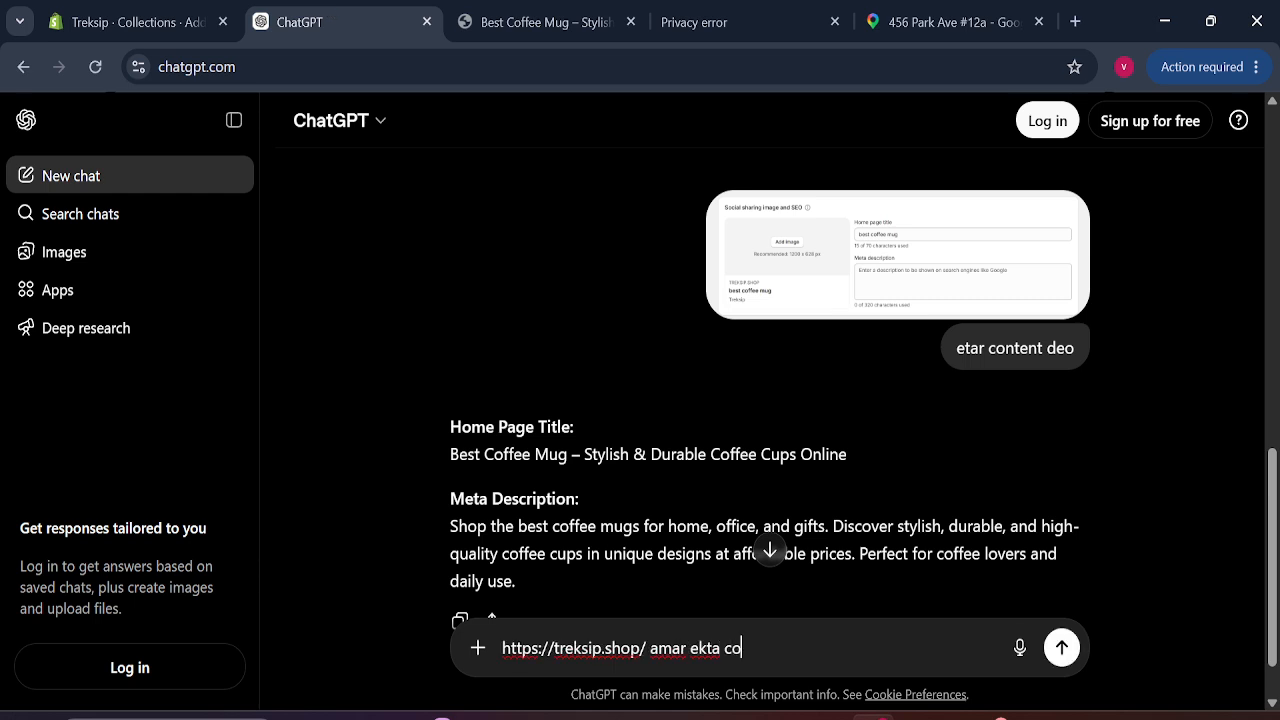
{"action": "type", "text": "r ekta collection name dor"}
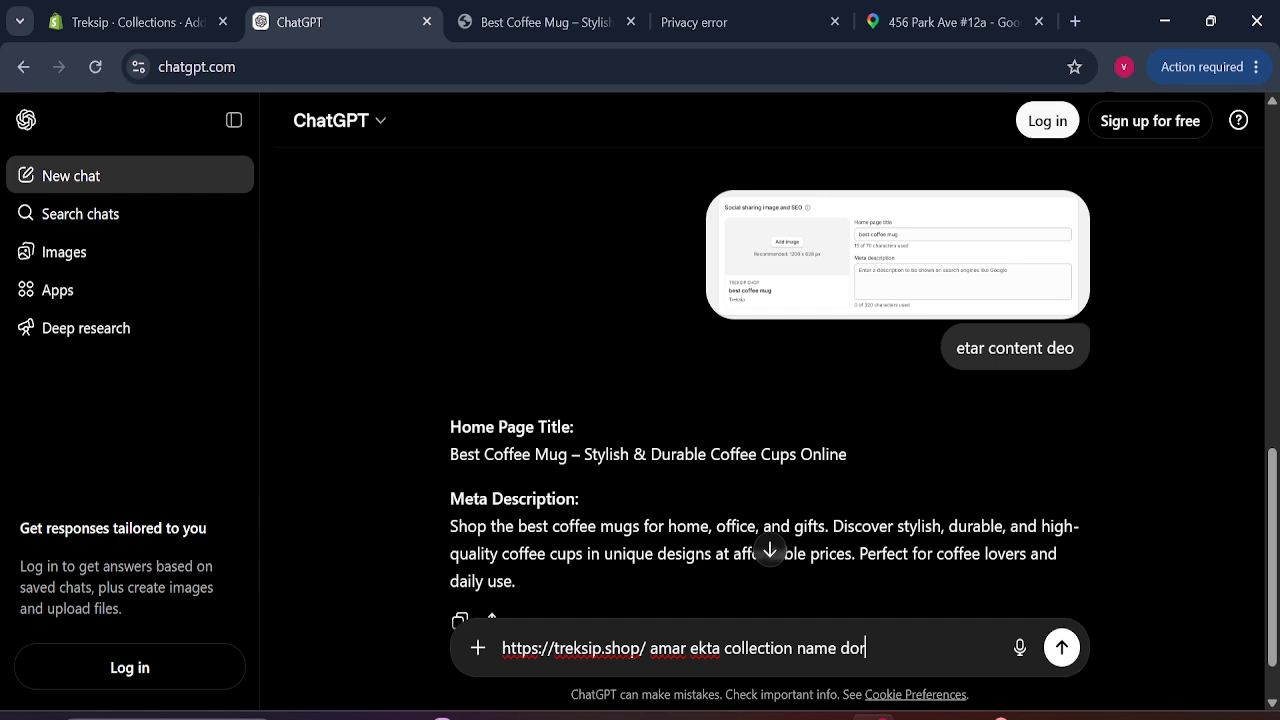
{"action": "type", "text": "kar anas"}
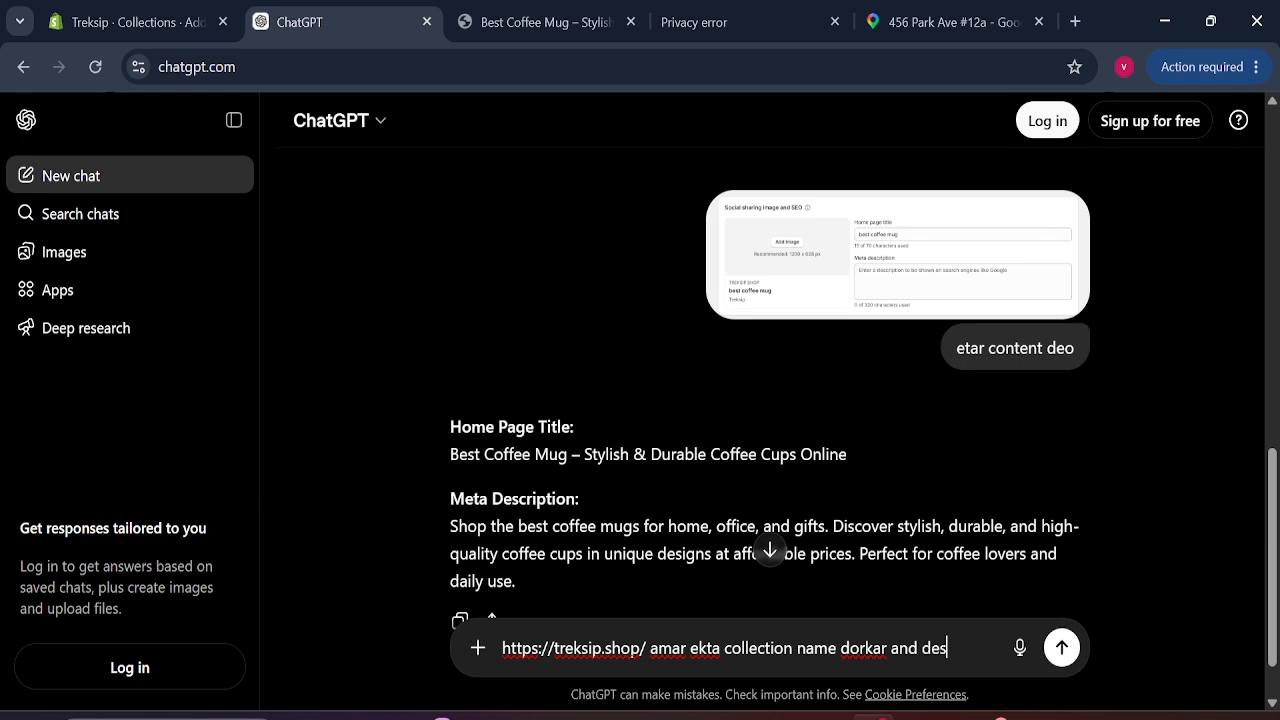
{"action": "type", "text": " description"}
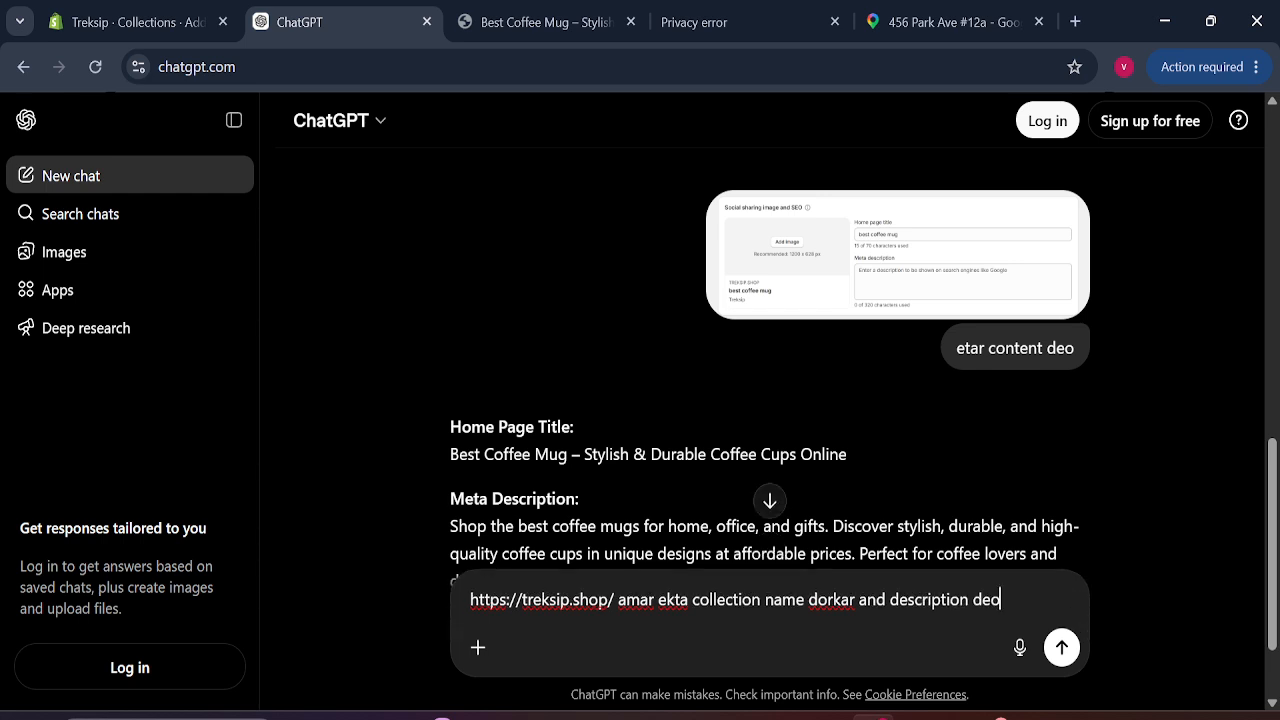
{"action": "type", "text": " deo"}
{"action": "key", "text": "Return"}
{"action": "left_click", "coordinate": [673, 507]}
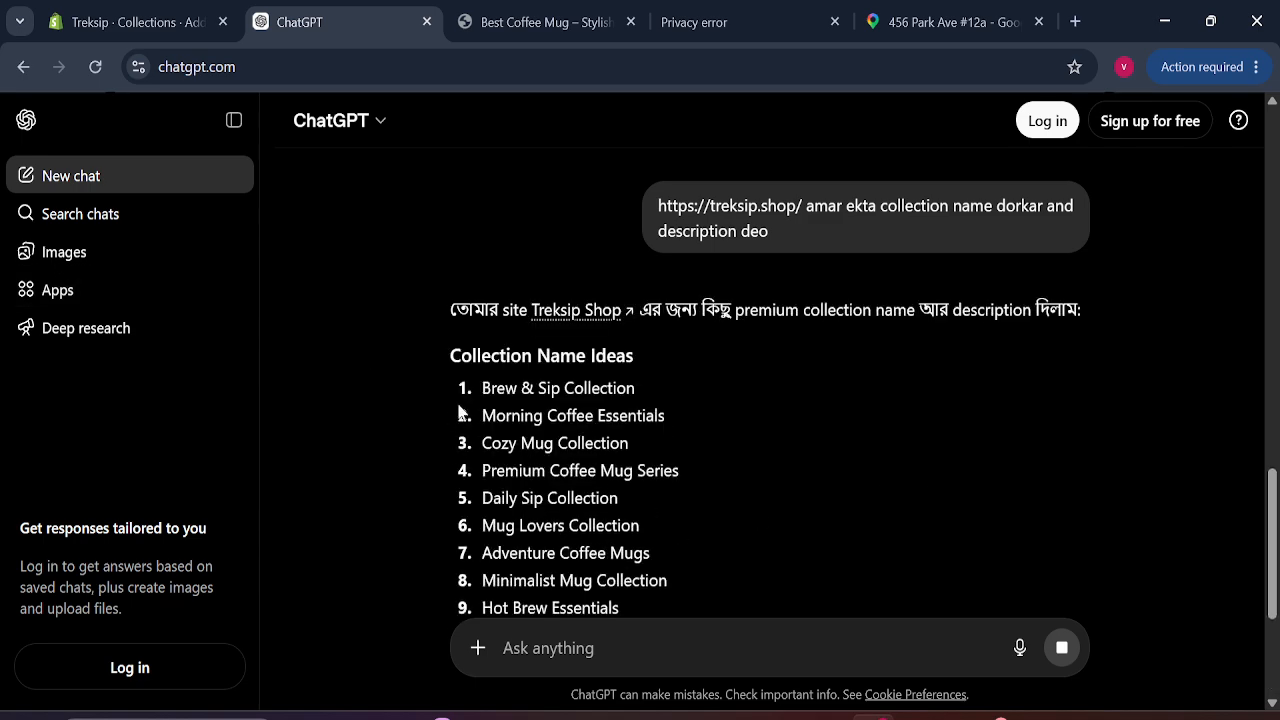
Step: Examine the first suggested collection names, from Brew & Sip Collection through Premium Coffee Mug Series
{"action": "left_click_drag", "start_coordinate": [483, 398], "coordinate": [636, 392]}
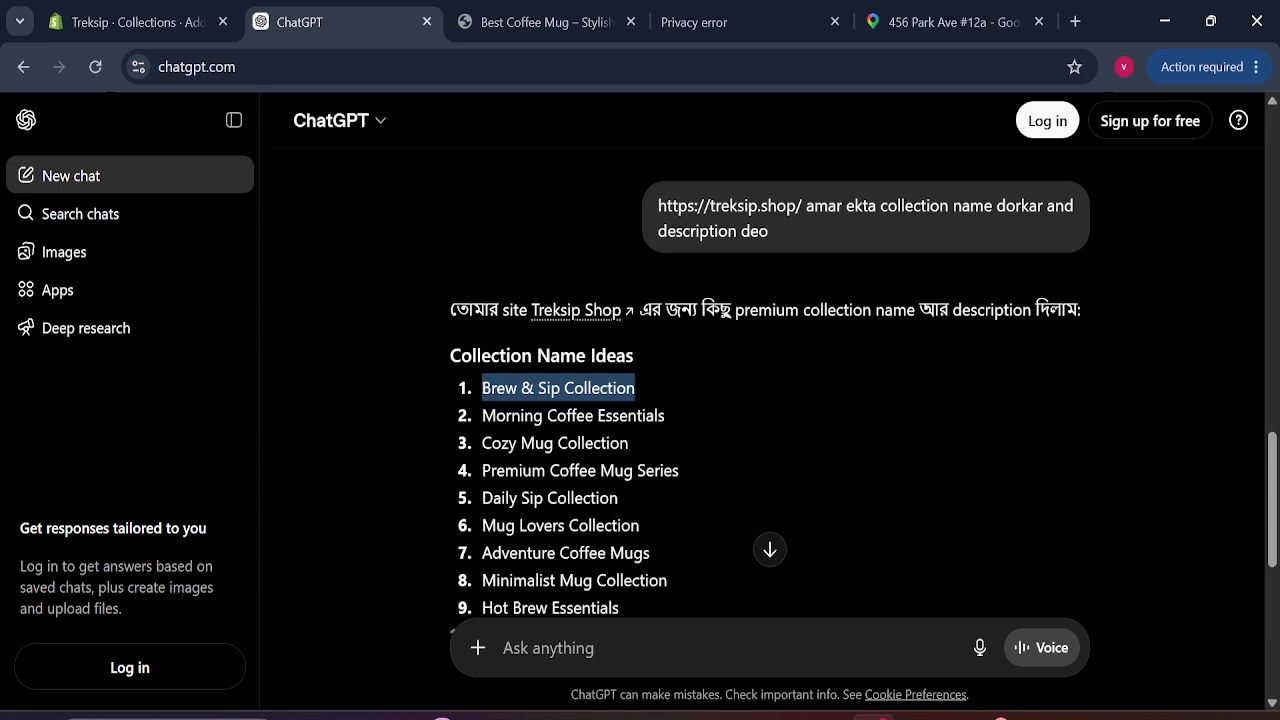
{"action": "left_click_drag", "start_coordinate": [492, 443], "coordinate": [668, 438]}
{"action": "left_click", "coordinate": [598, 405]}
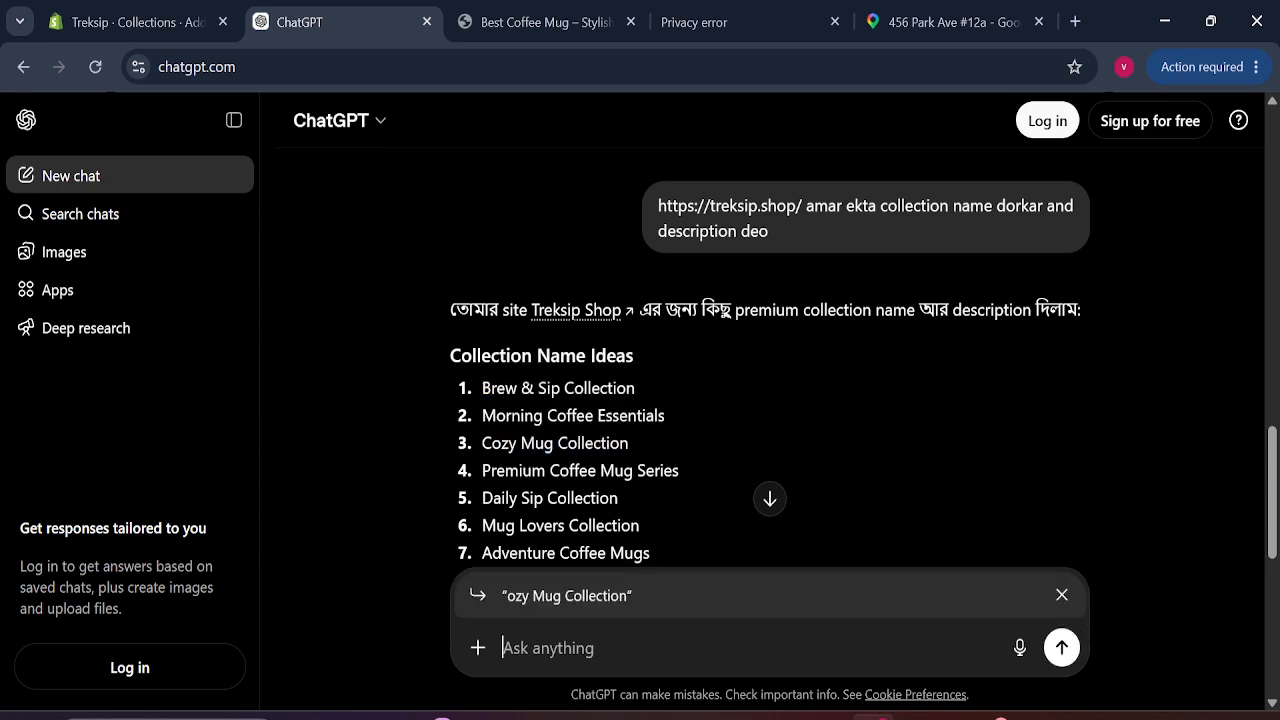
{"action": "left_click_drag", "start_coordinate": [492, 443], "coordinate": [635, 447]}
{"action": "left_click", "coordinate": [590, 405]}
{"action": "left_click_drag", "start_coordinate": [479, 450], "coordinate": [697, 449]}
{"action": "left_click_drag", "start_coordinate": [482, 470], "coordinate": [664, 479]}
{"action": "left_click", "coordinate": [314, 425]}
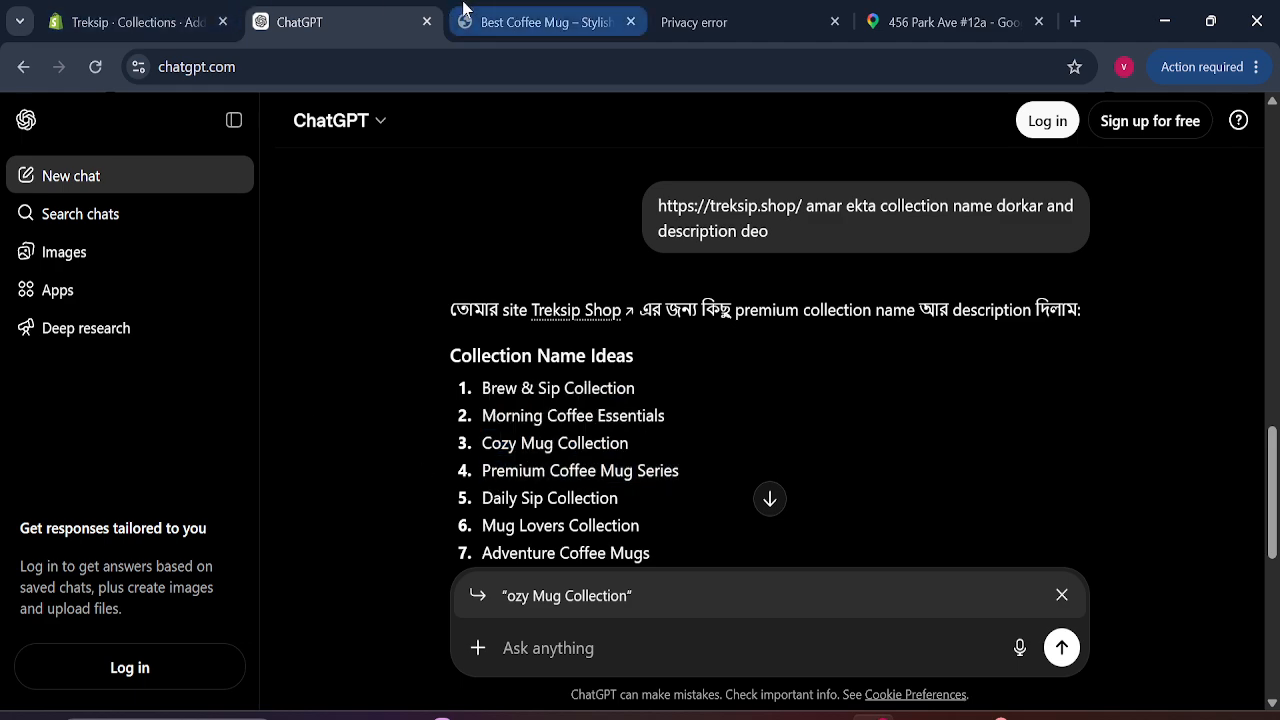
Step: Check the new collection form, and compare the full list of suggested names in ChatGPT, including Mug Lovers Collection and Cozy Mug Collection
{"action": "left_click", "coordinate": [130, 22]}
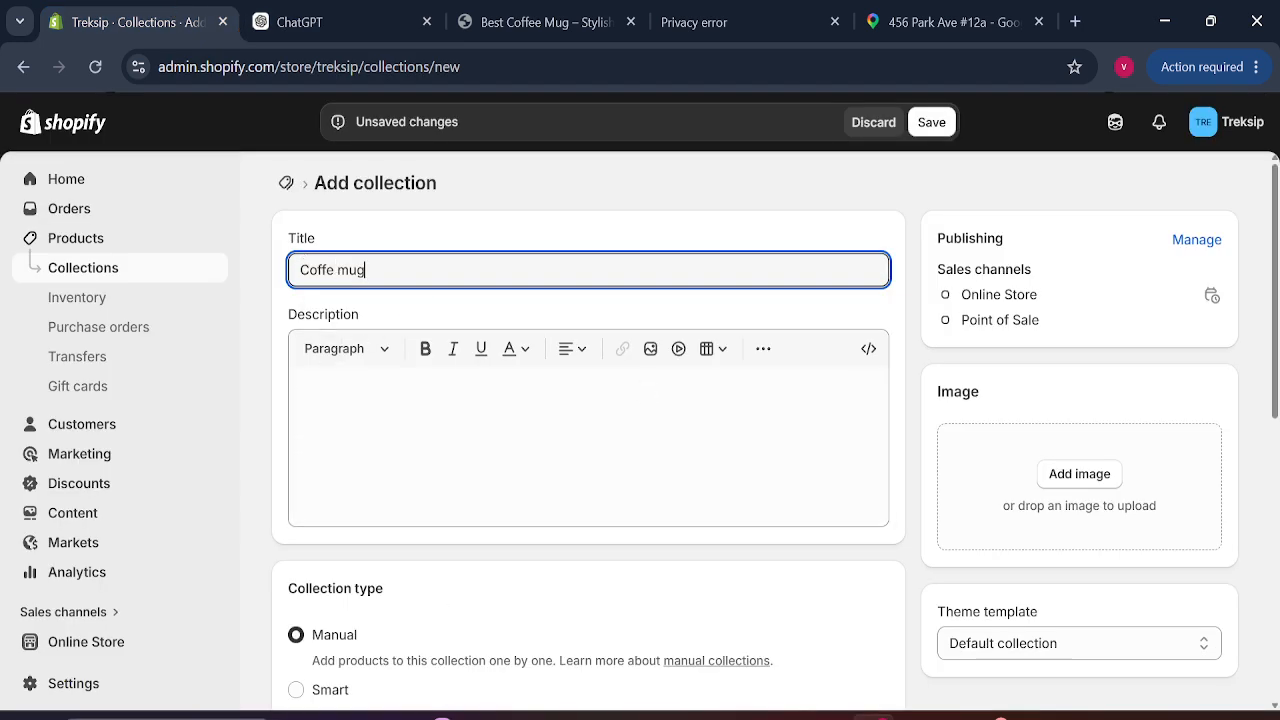
{"action": "left_click", "coordinate": [335, 20]}
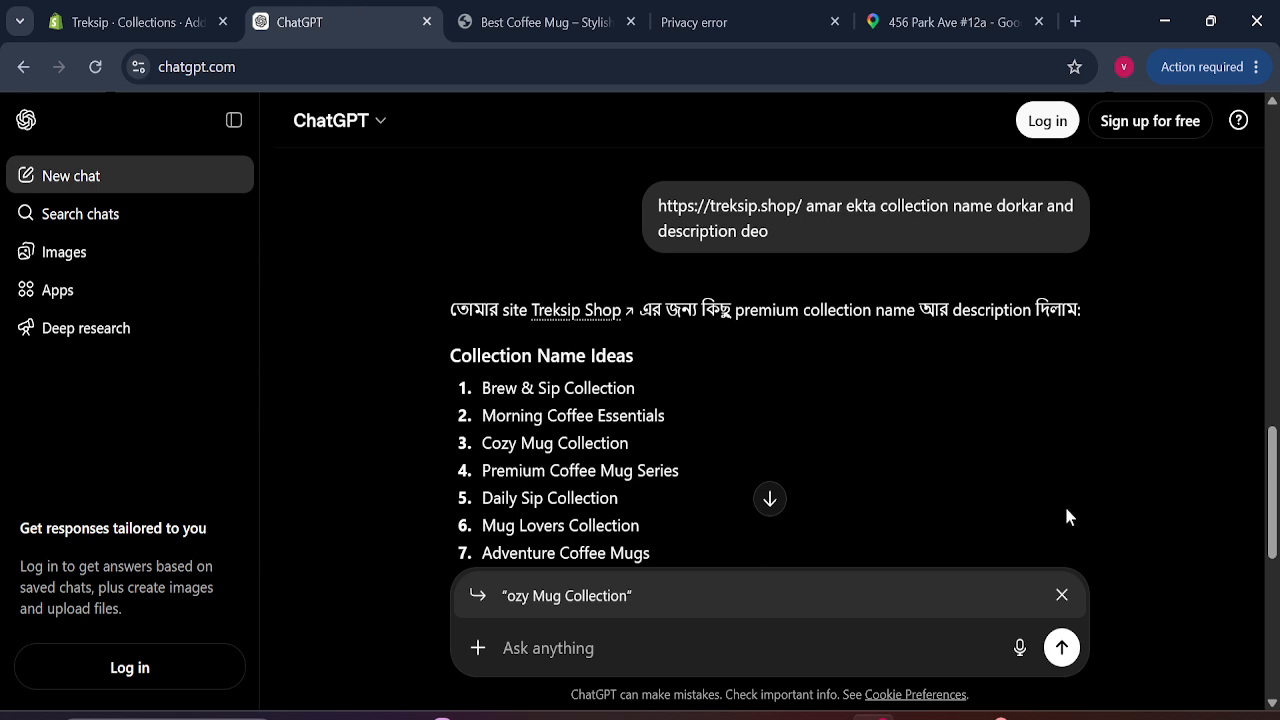
{"action": "left_click_drag", "start_coordinate": [1272, 476], "coordinate": [1274, 508]}
{"action": "left_click_drag", "start_coordinate": [482, 427], "coordinate": [667, 427]}
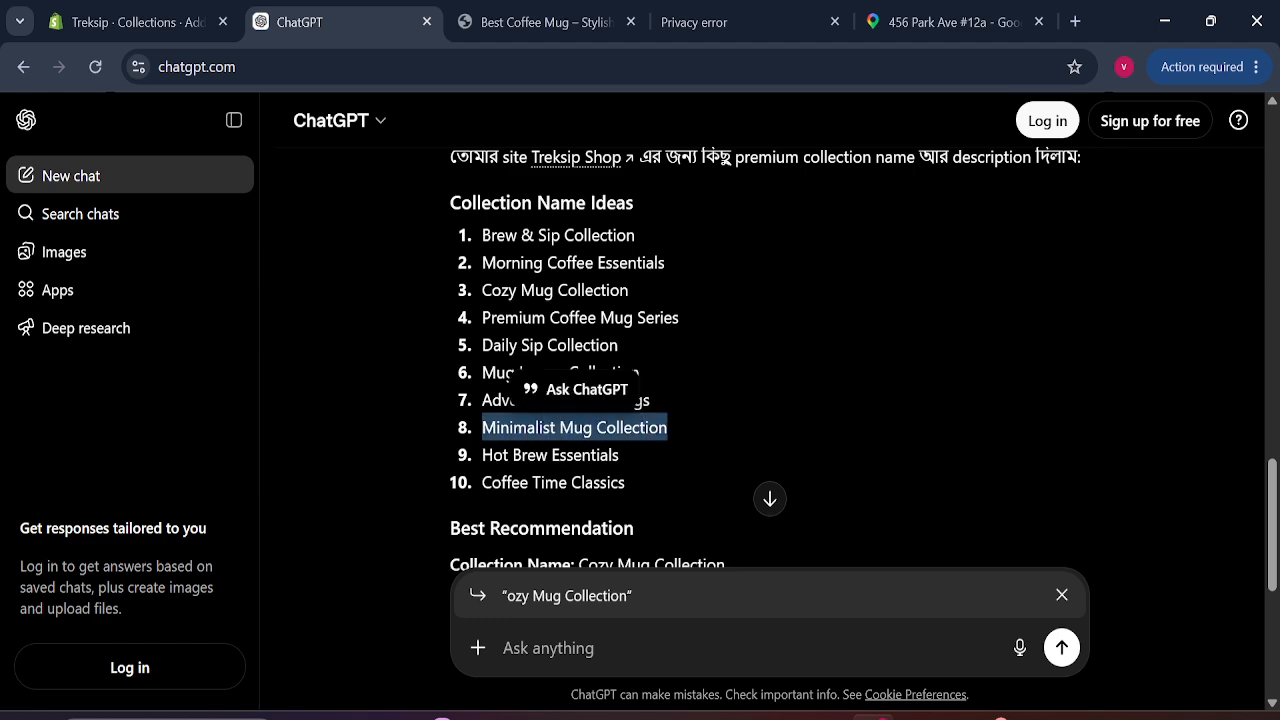
{"action": "left_click_drag", "start_coordinate": [672, 425], "coordinate": [556, 428]}
{"action": "left_click_drag", "start_coordinate": [481, 483], "coordinate": [618, 483]}
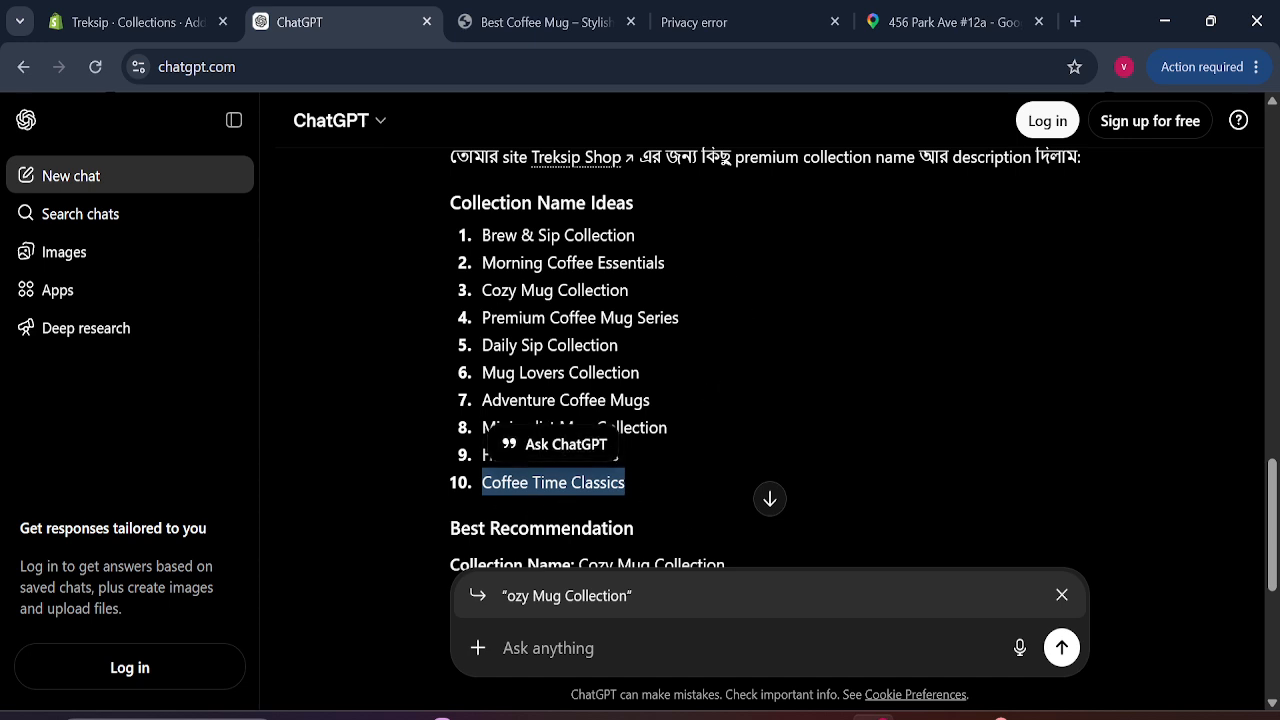
{"action": "left_click", "coordinate": [667, 372]}
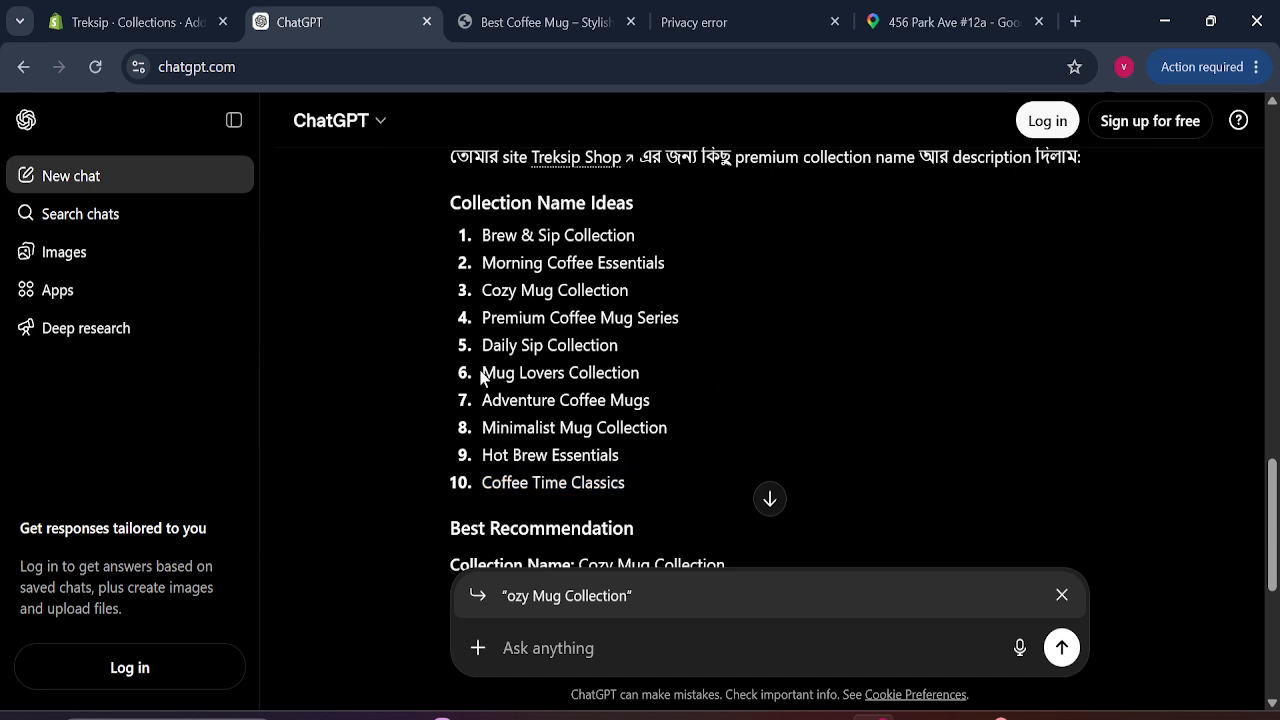
{"action": "left_click_drag", "start_coordinate": [481, 373], "coordinate": [632, 373]}
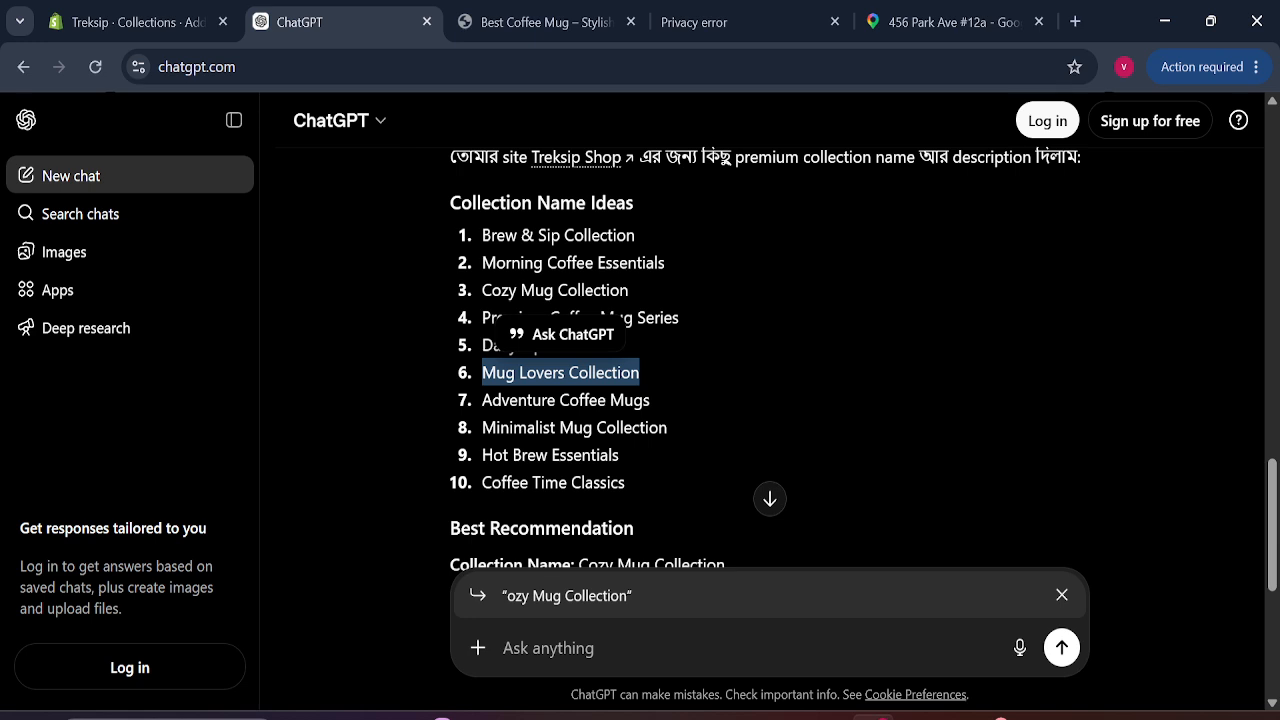
{"action": "left_click", "coordinate": [746, 338]}
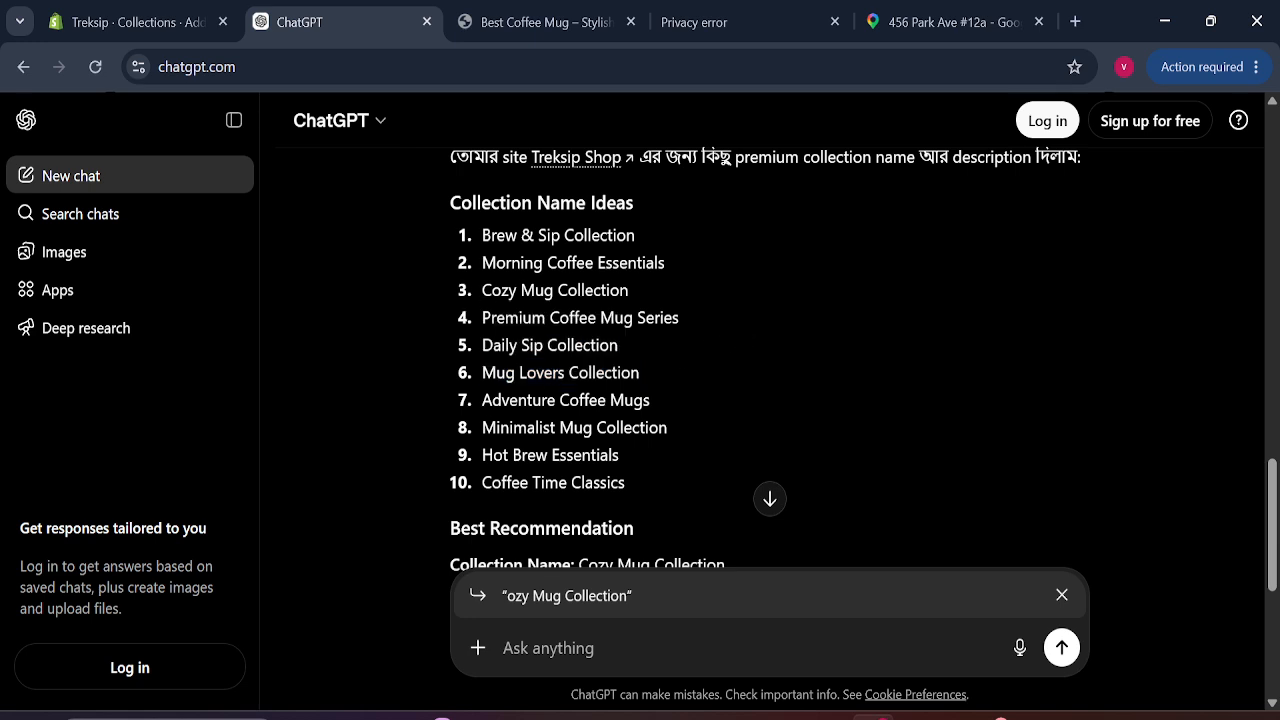
{"action": "left_click_drag", "start_coordinate": [481, 290], "coordinate": [631, 292]}
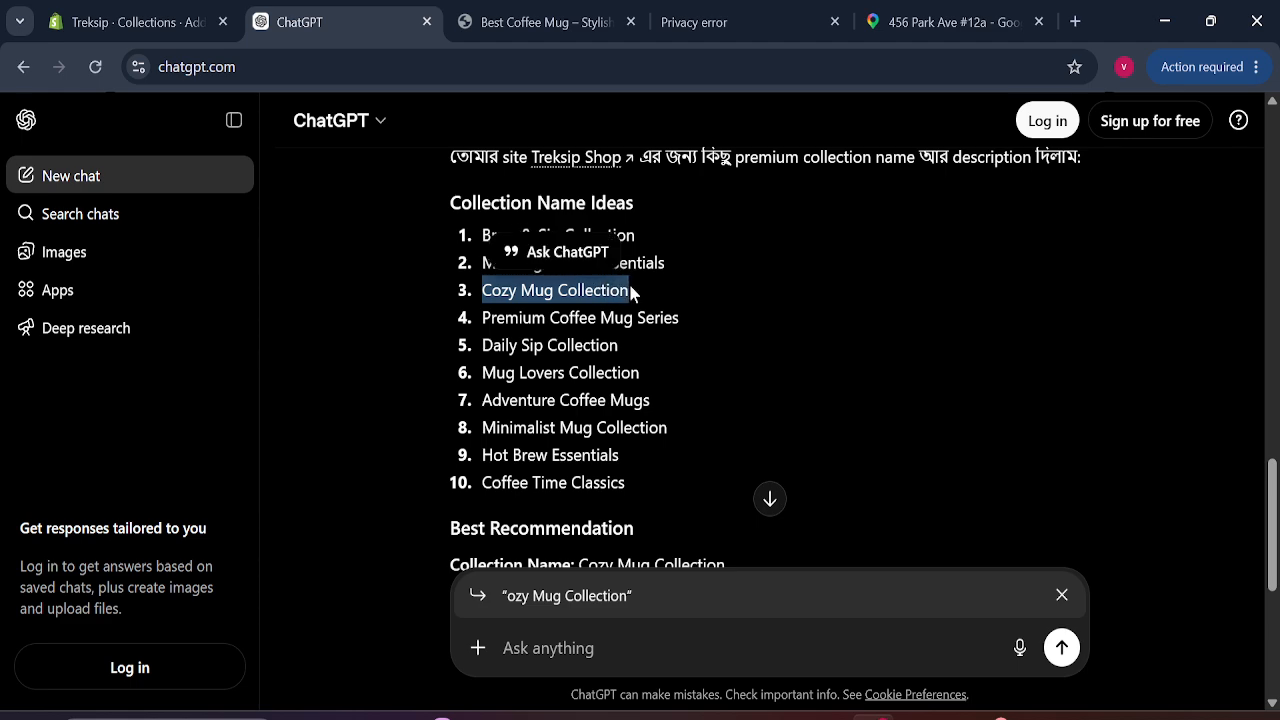
{"action": "double_click", "coordinate": [502, 291]}
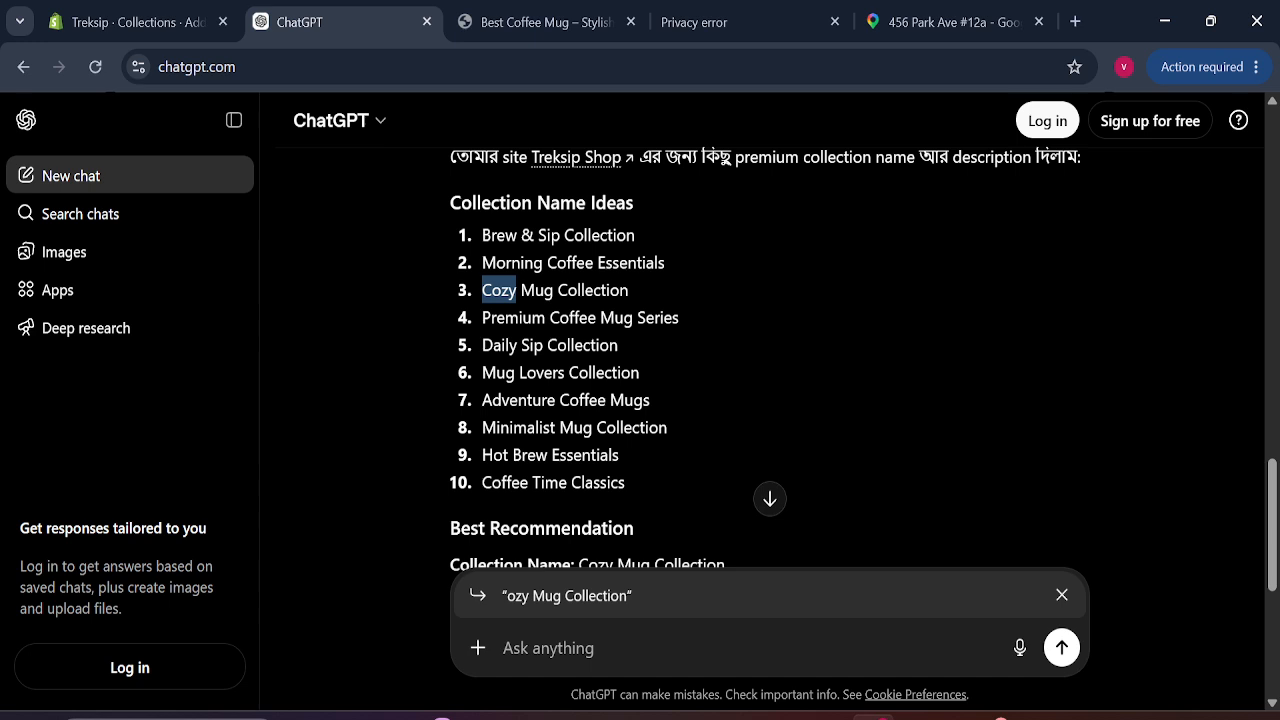
{"action": "double_click", "coordinate": [543, 291]}
{"action": "left_click_drag", "start_coordinate": [630, 290], "coordinate": [481, 290]}
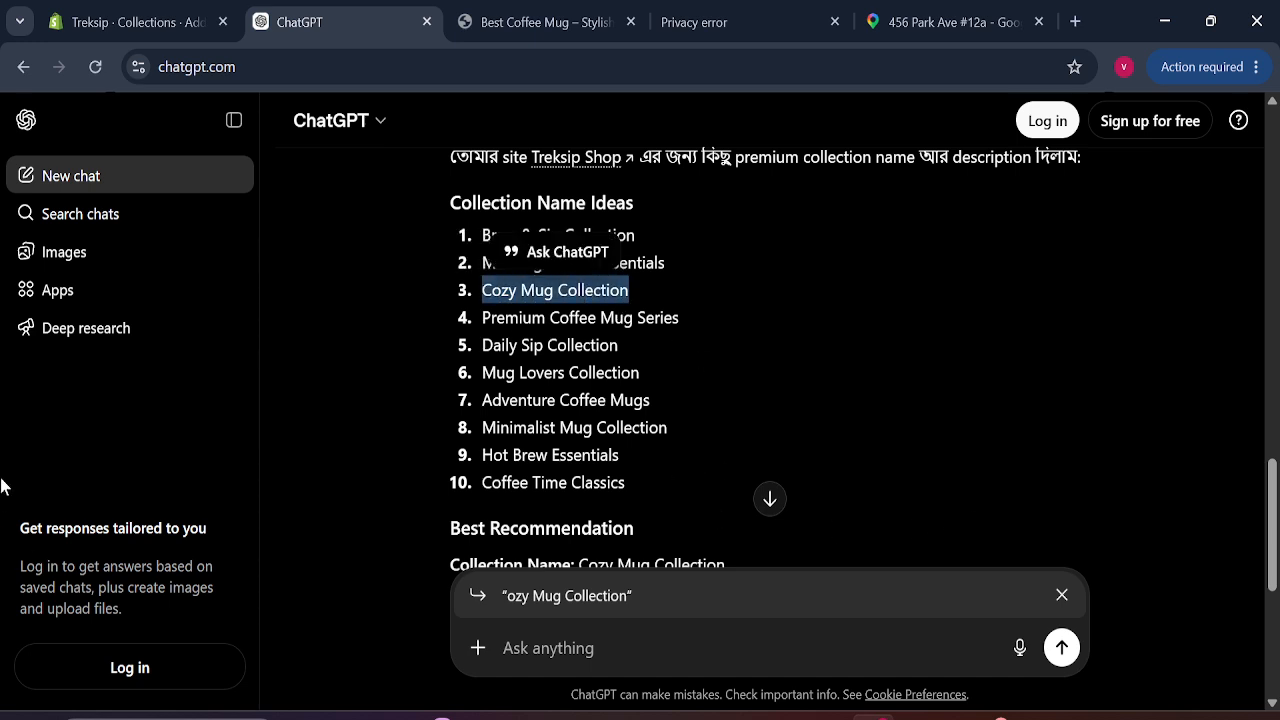
Step: Copy ChatGPT's recommended Cozy Mug Collection description and paste it into the new Shopify collection's description
{"action": "scroll", "coordinate": [1276, 500], "scroll_direction": "down", "scroll_amount": 3}
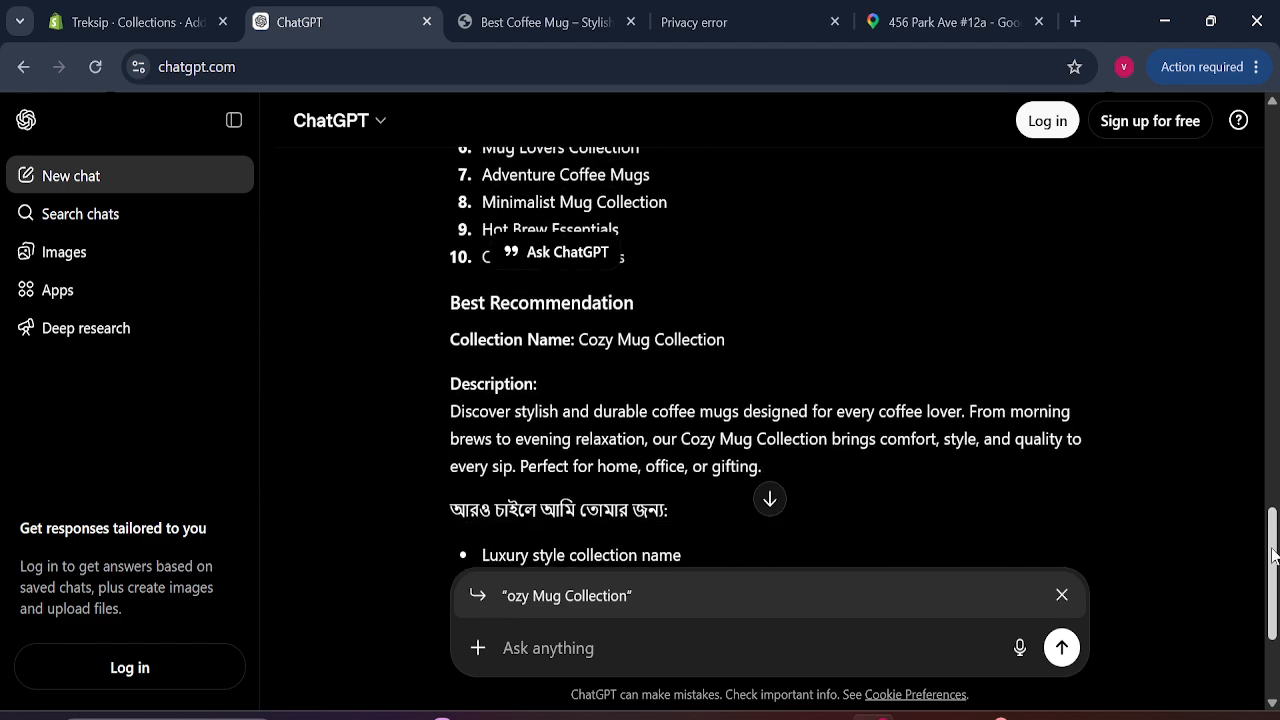
{"action": "triple_click", "coordinate": [513, 384]}
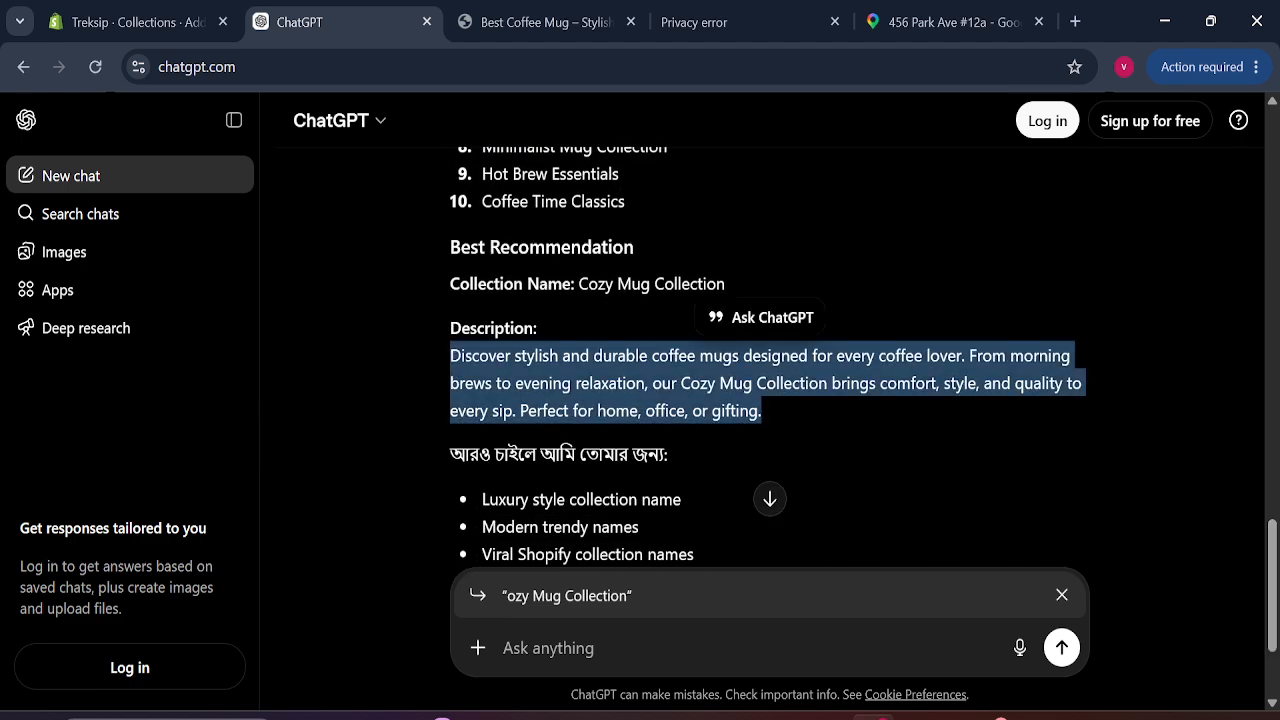
{"action": "left_click", "coordinate": [612, 280]}
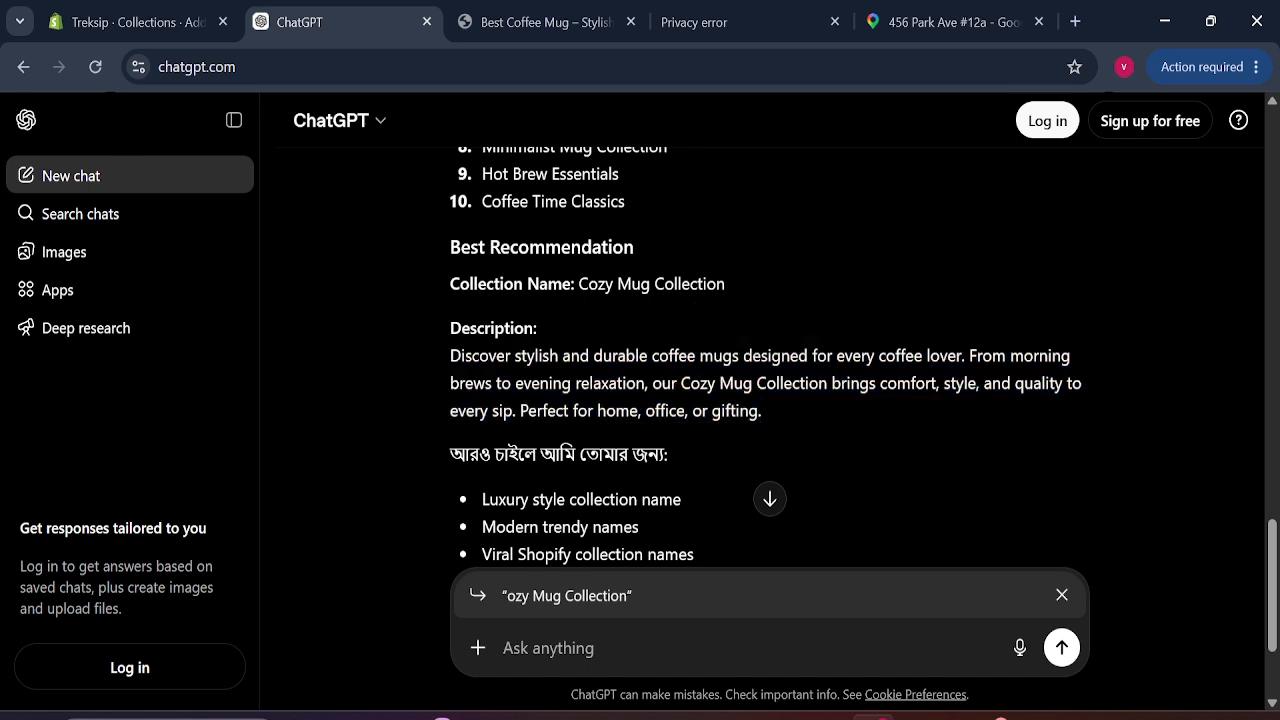
{"action": "left_click_drag", "start_coordinate": [579, 284], "coordinate": [778, 282]}
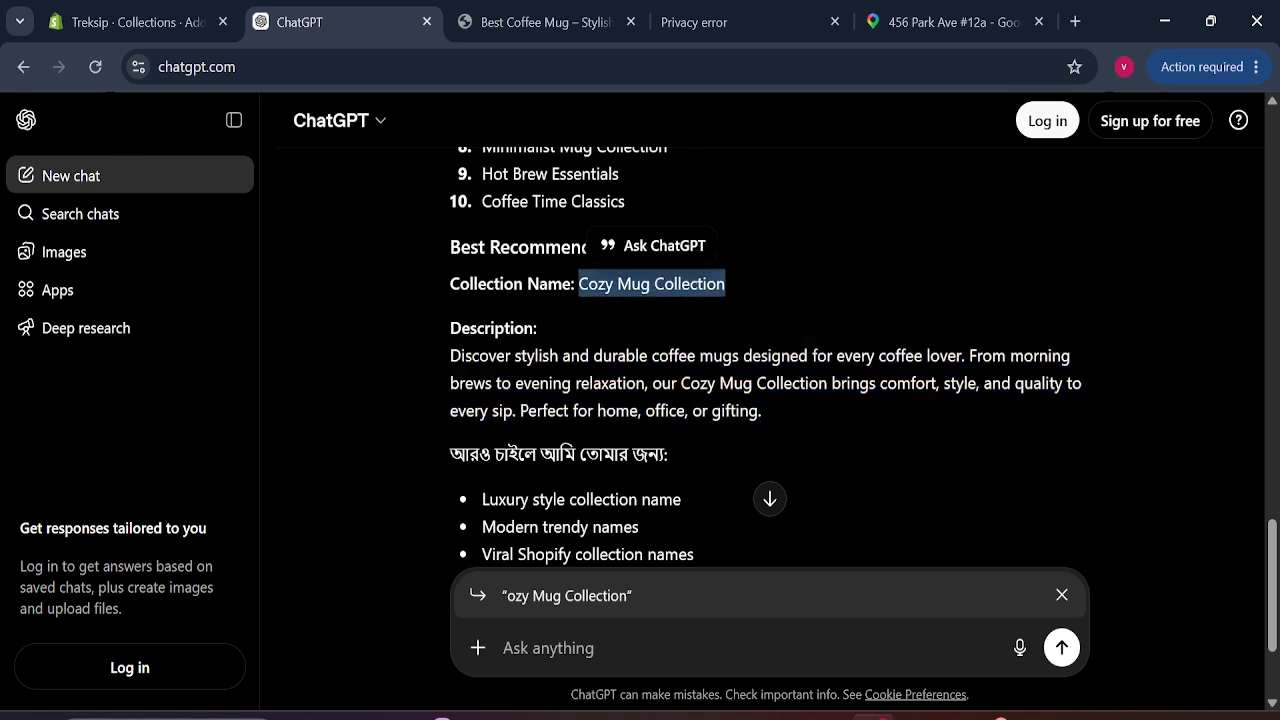
{"action": "left_click", "coordinate": [778, 283]}
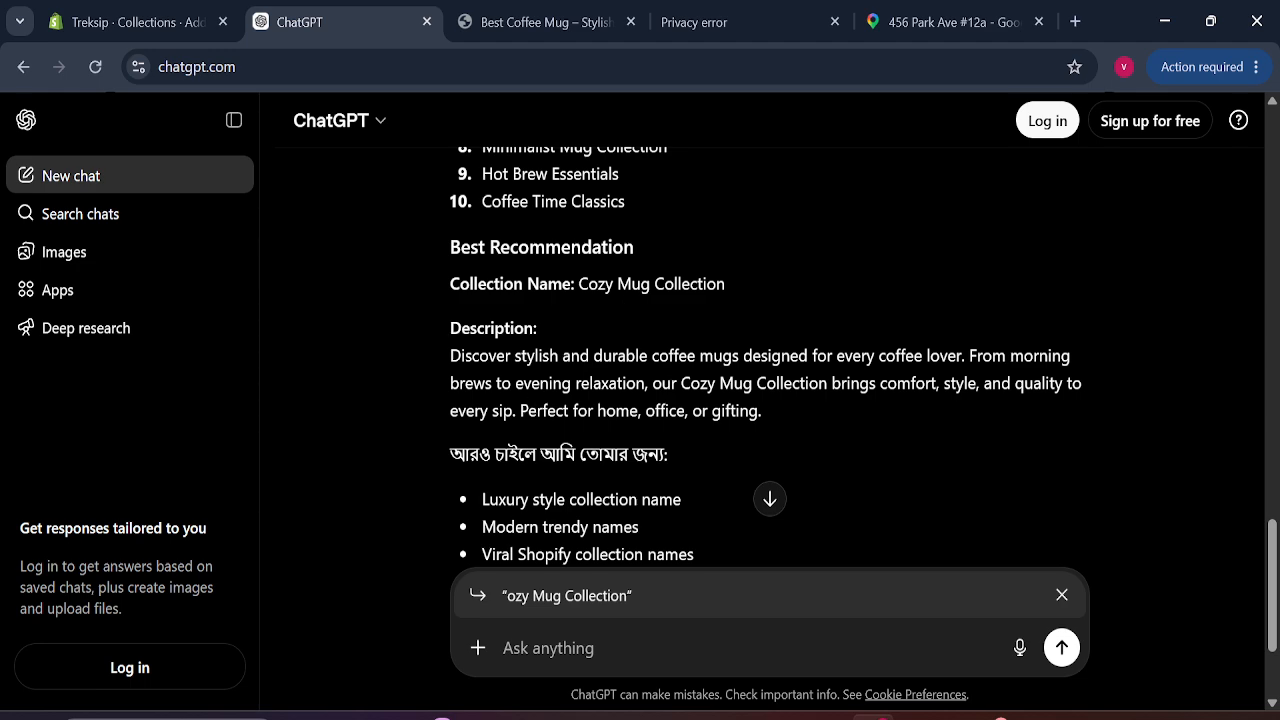
{"action": "left_click_drag", "start_coordinate": [765, 411], "coordinate": [450, 328]}
{"action": "key", "text": "ctrl+c"}
{"action": "left_click", "coordinate": [130, 22]}
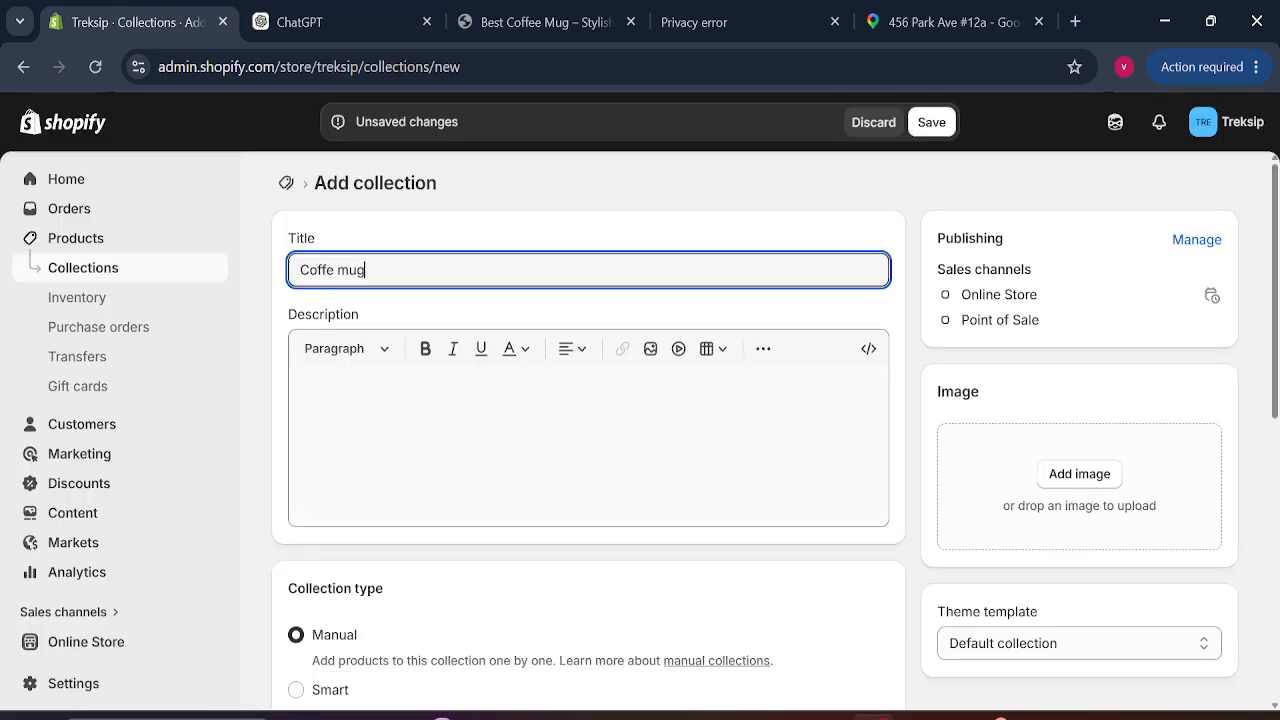
{"action": "left_click", "coordinate": [420, 405]}
{"action": "key", "text": "ctrl+v"}
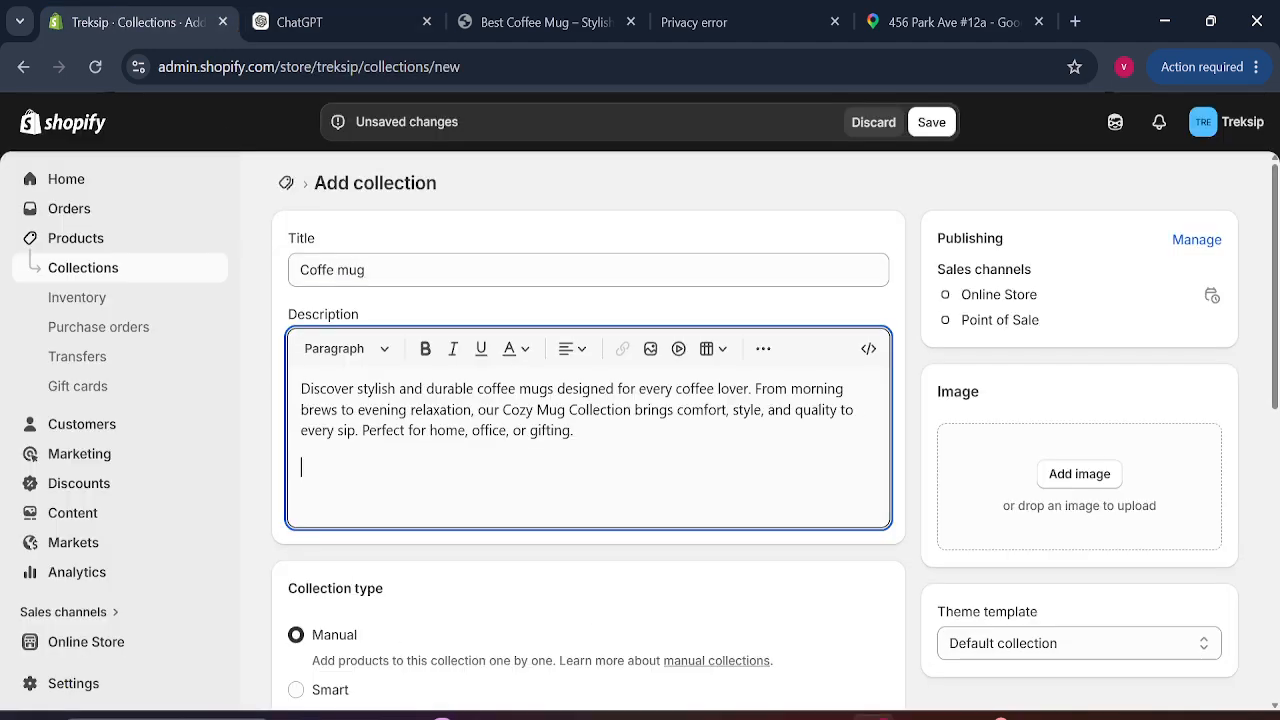
Step: Add the first library image, the cream tumbler with the copper-coloured base, as the new collection's image
{"action": "left_click_drag", "start_coordinate": [577, 432], "coordinate": [301, 389]}
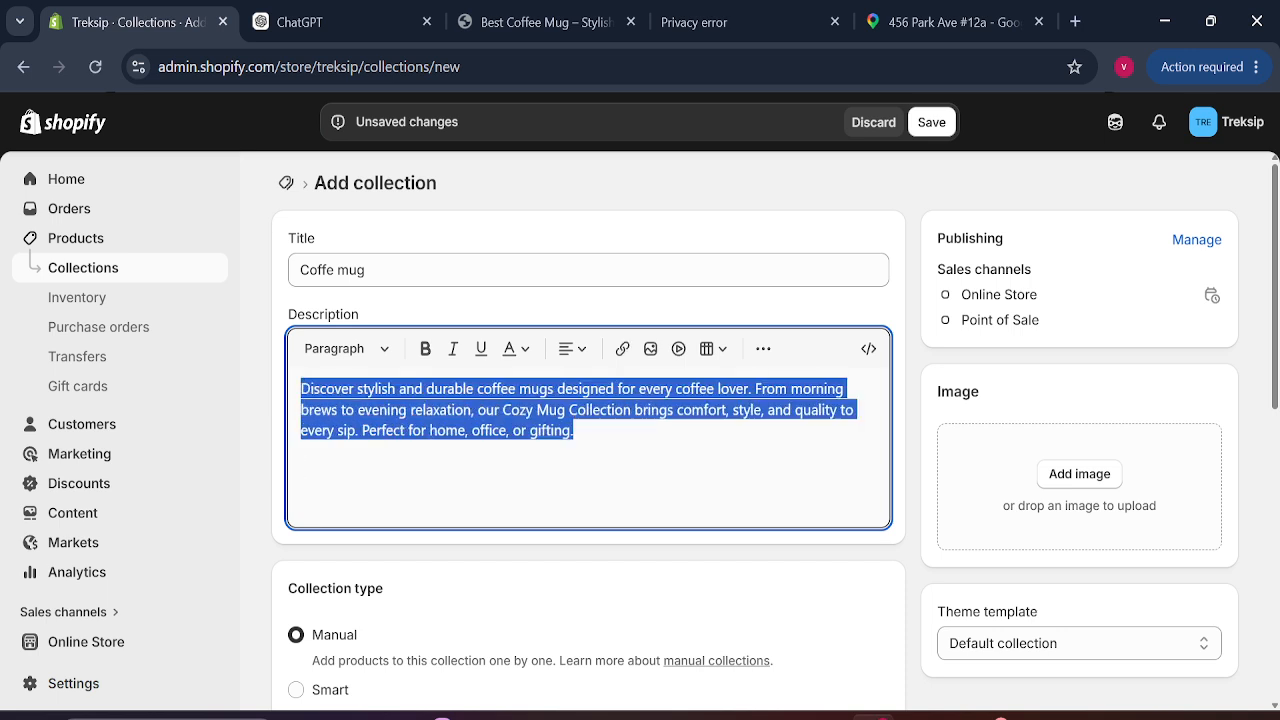
{"action": "left_click", "coordinate": [1262, 362]}
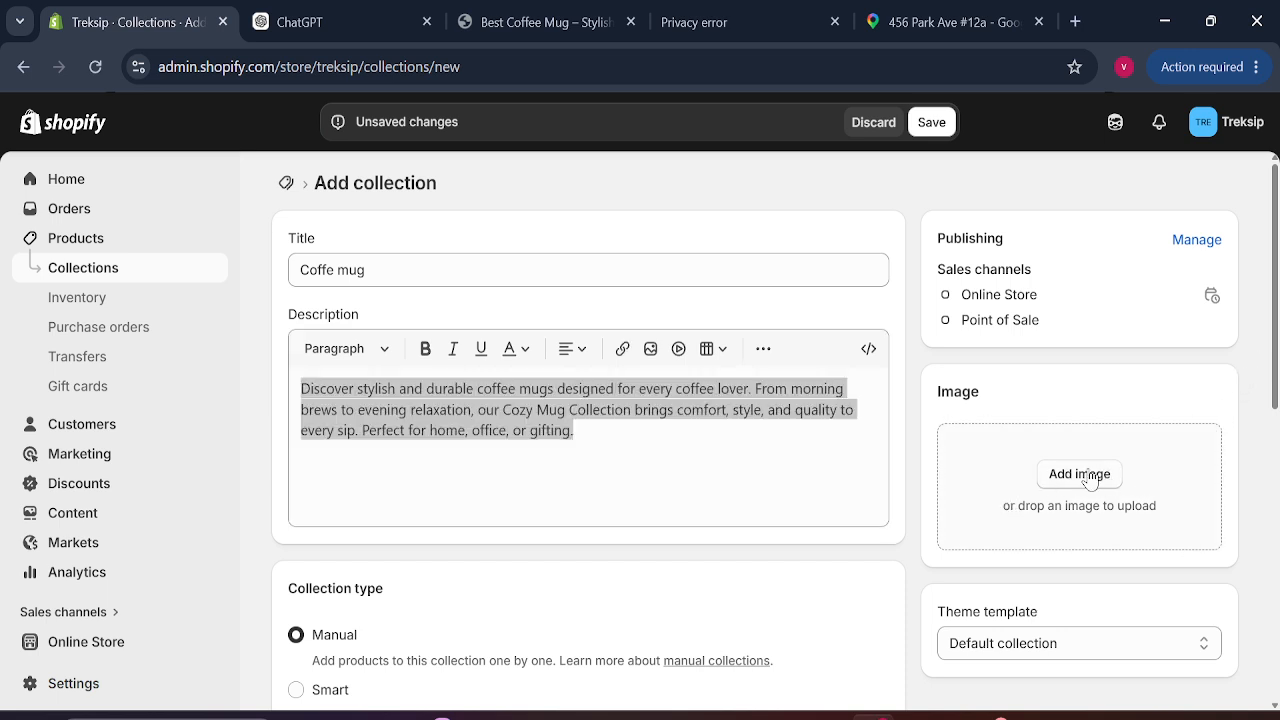
{"action": "left_click_drag", "start_coordinate": [1274, 330], "coordinate": [1277, 424]}
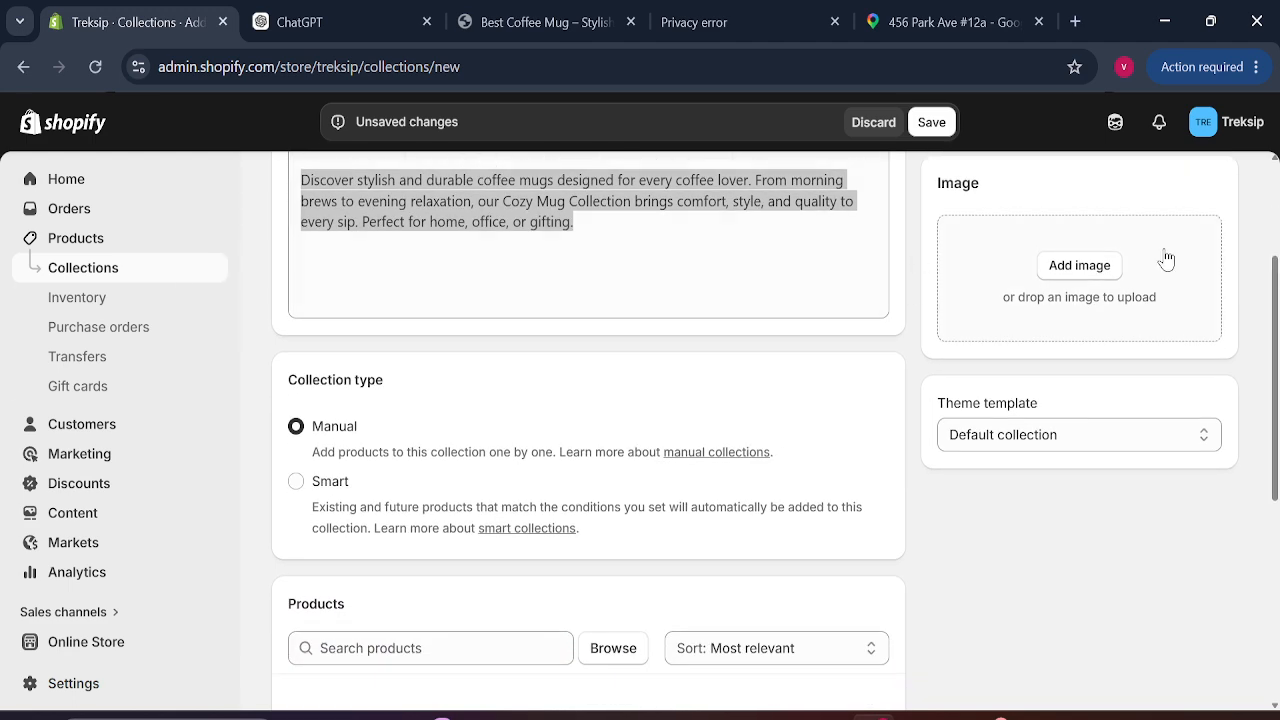
{"action": "left_click", "coordinate": [1104, 272]}
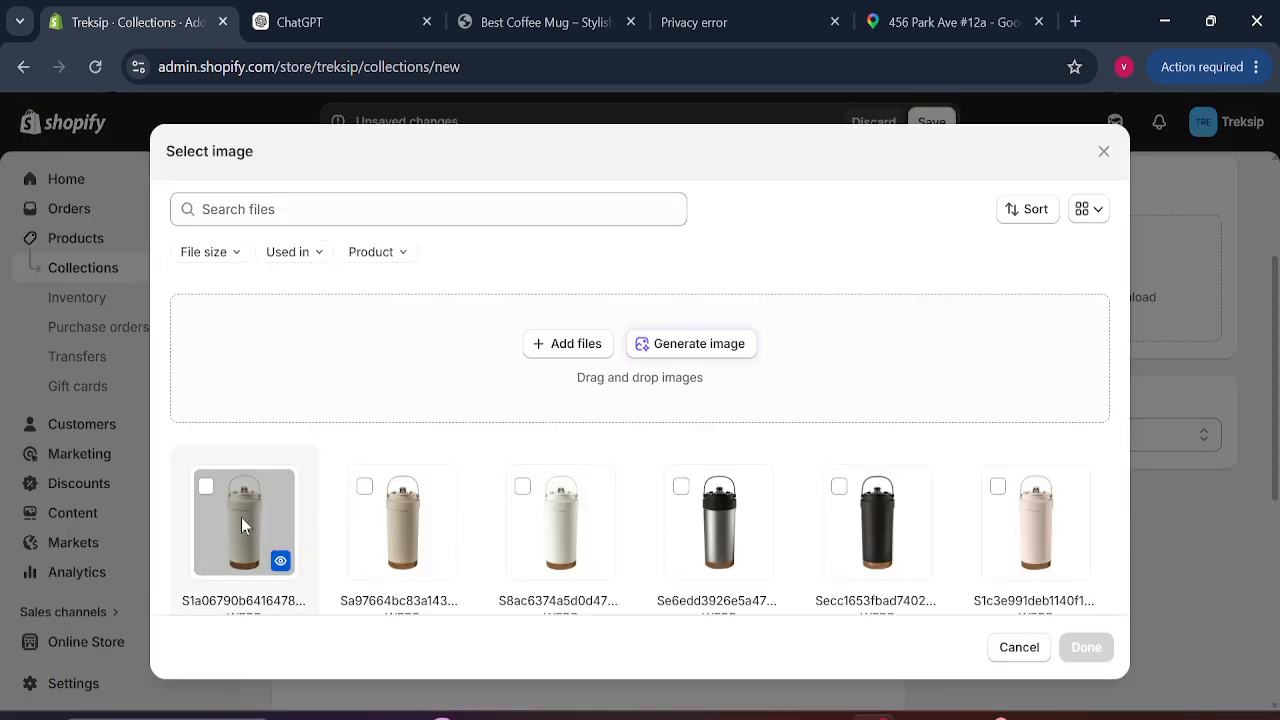
{"action": "left_click", "coordinate": [207, 490]}
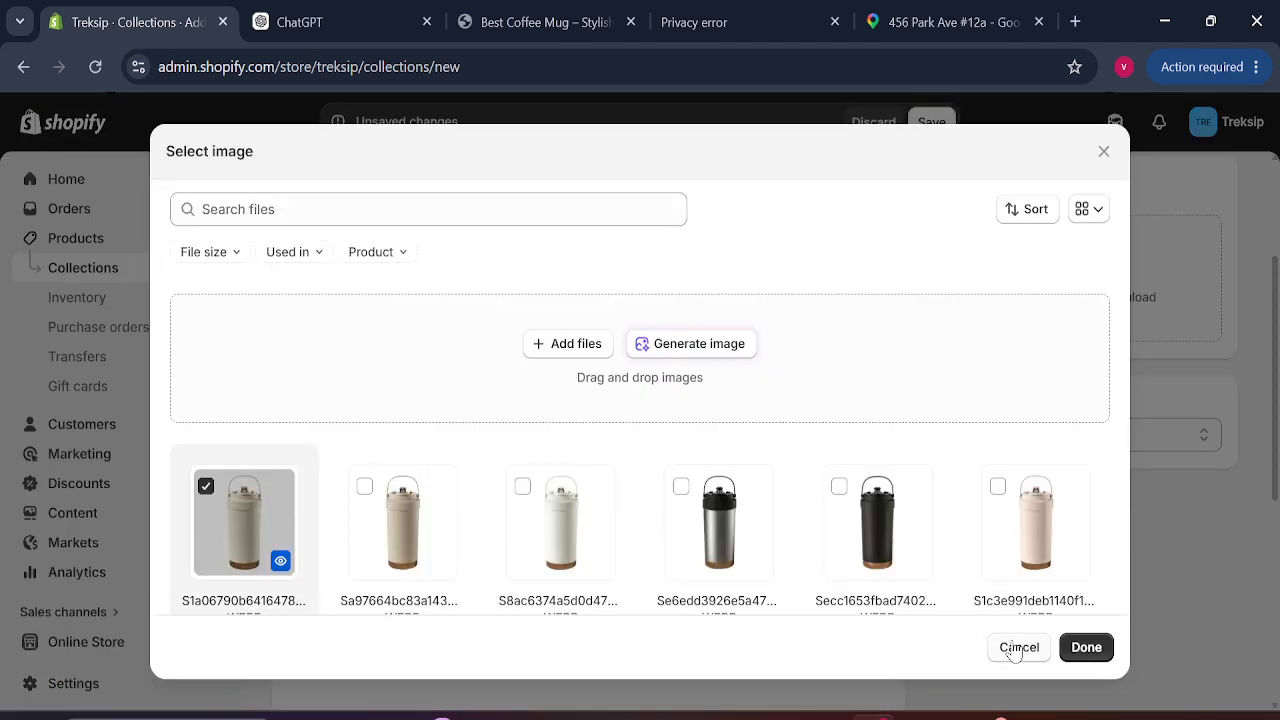
{"action": "left_click", "coordinate": [1086, 647]}
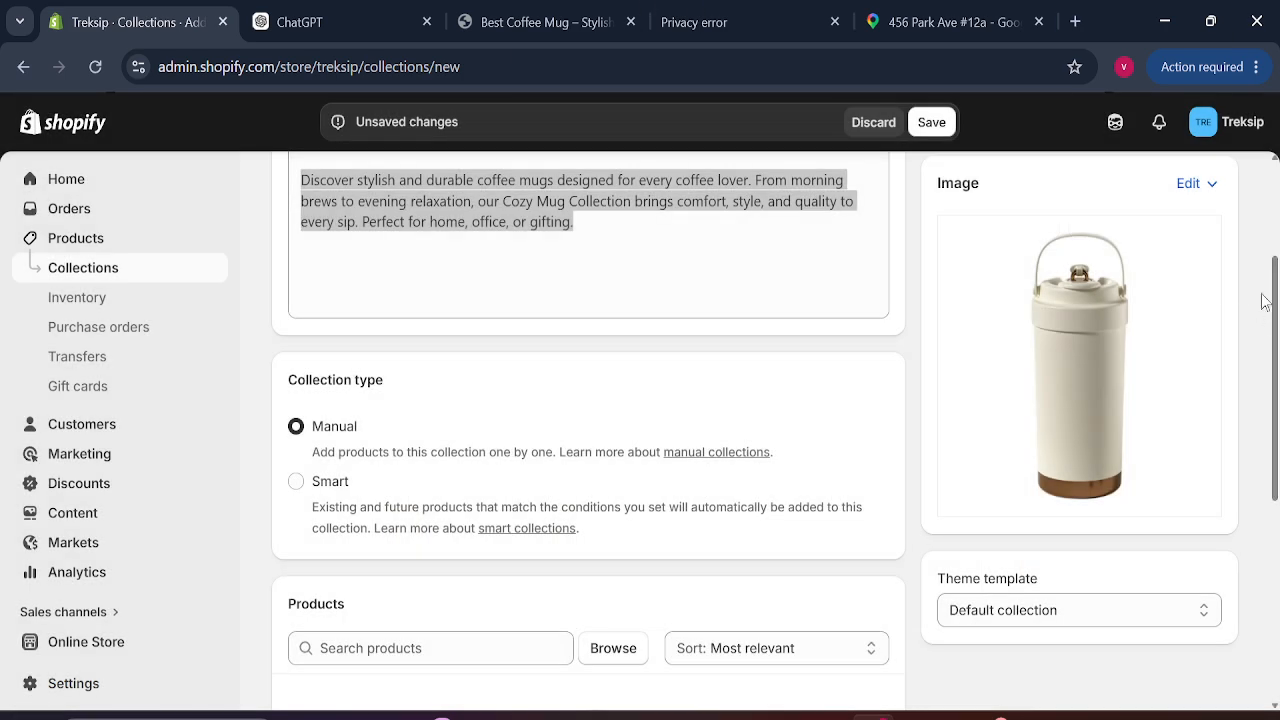
Step: Remove the tumbler image from the new collection
{"action": "left_click_drag", "start_coordinate": [1272, 332], "coordinate": [1277, 280]}
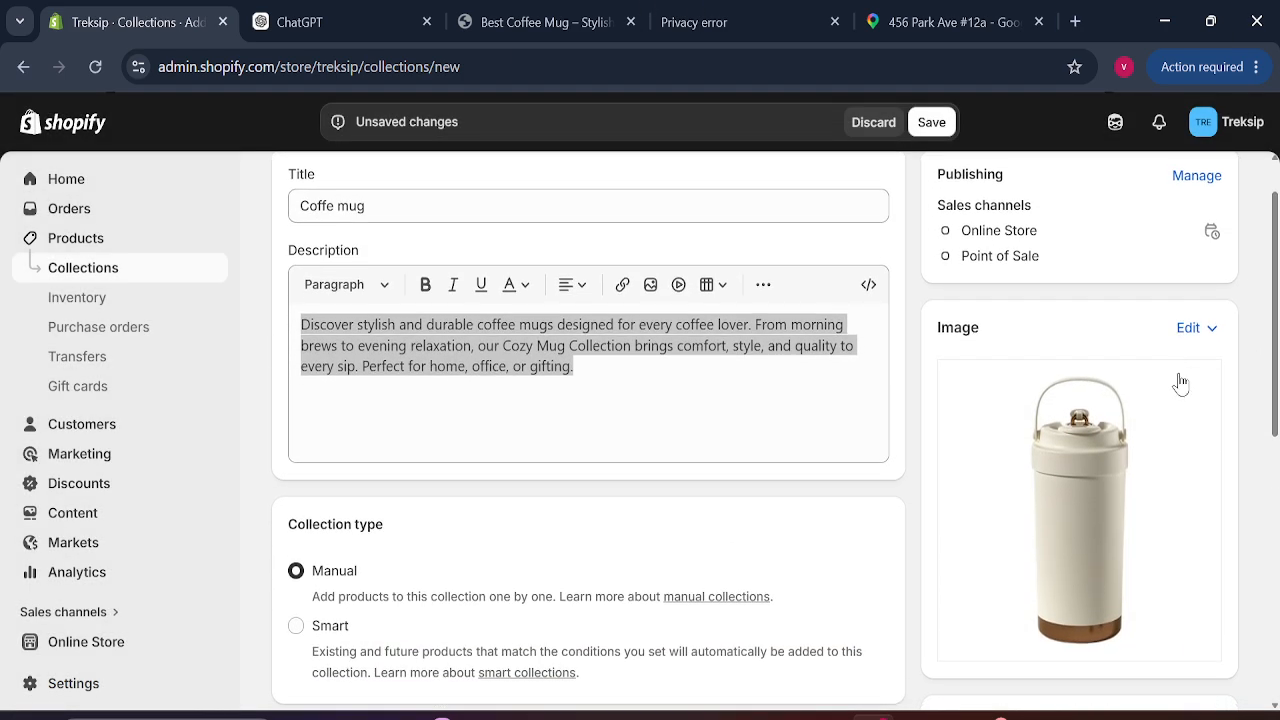
{"action": "left_click", "coordinate": [1208, 334]}
{"action": "left_click", "coordinate": [1180, 446]}
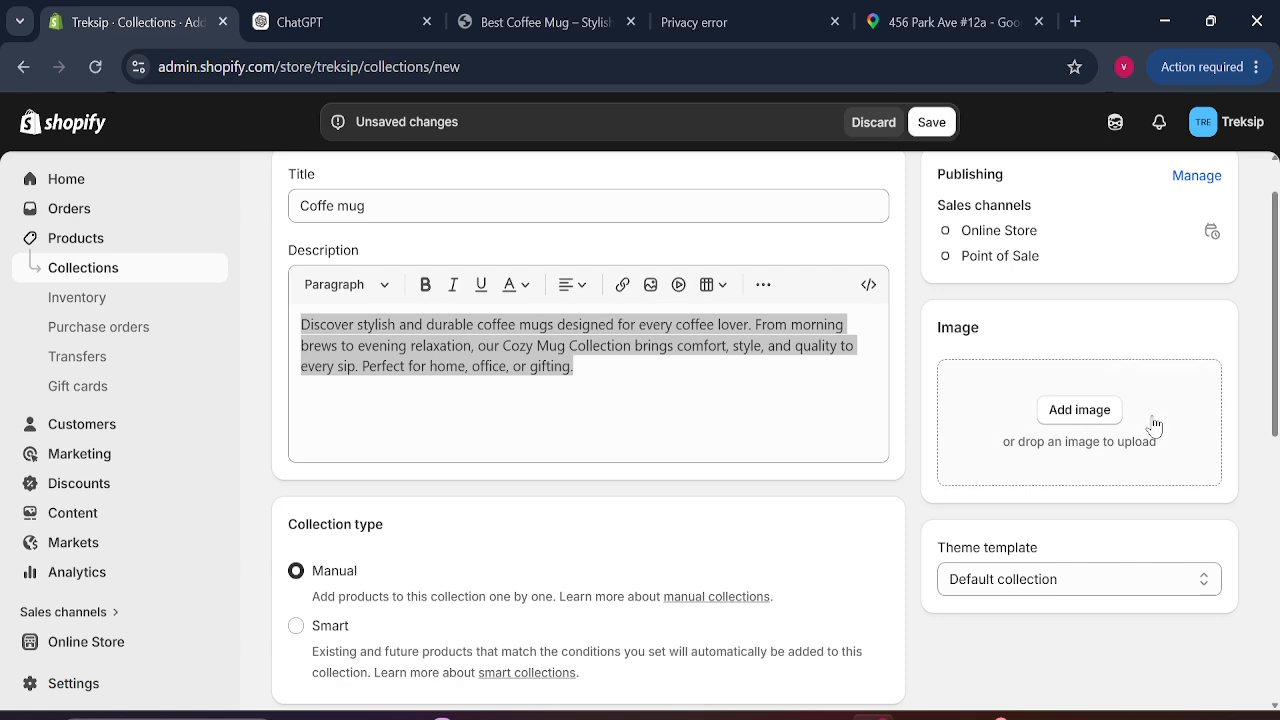
{"action": "scroll", "coordinate": [640, 410], "scroll_direction": "down", "scroll_amount": 1}
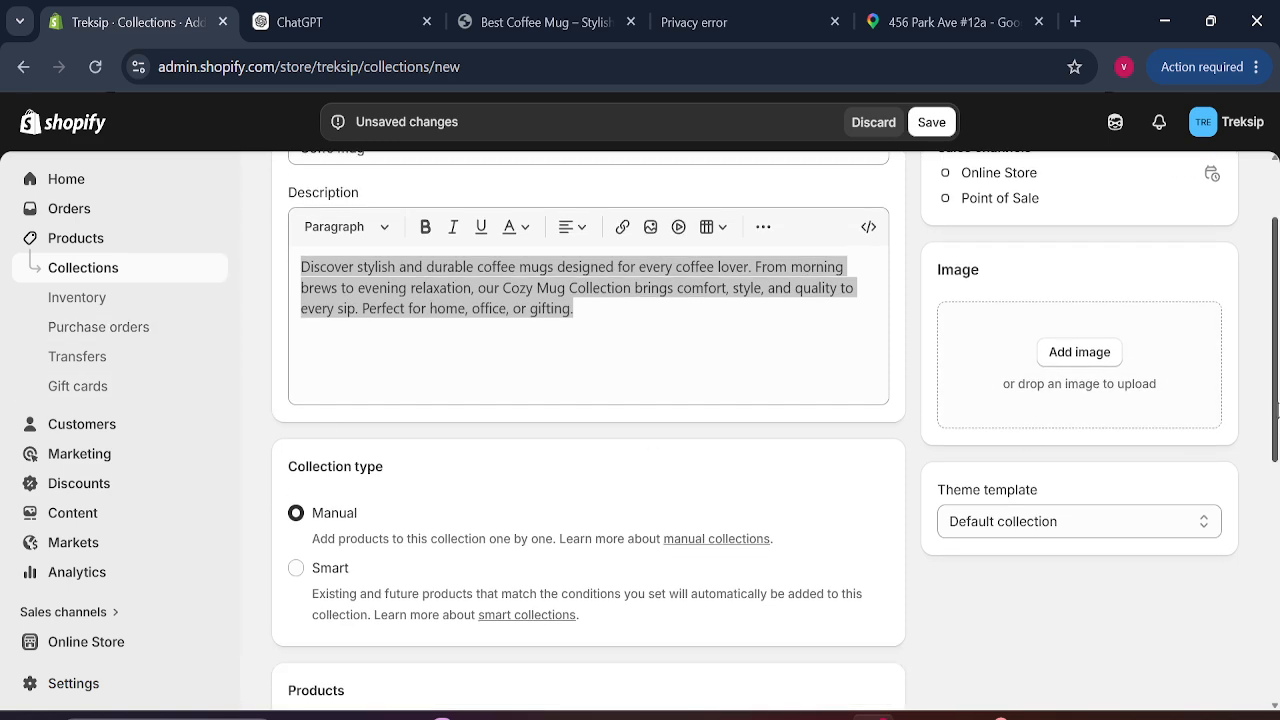
{"action": "left_click_drag", "start_coordinate": [1276, 420], "coordinate": [1277, 360]}
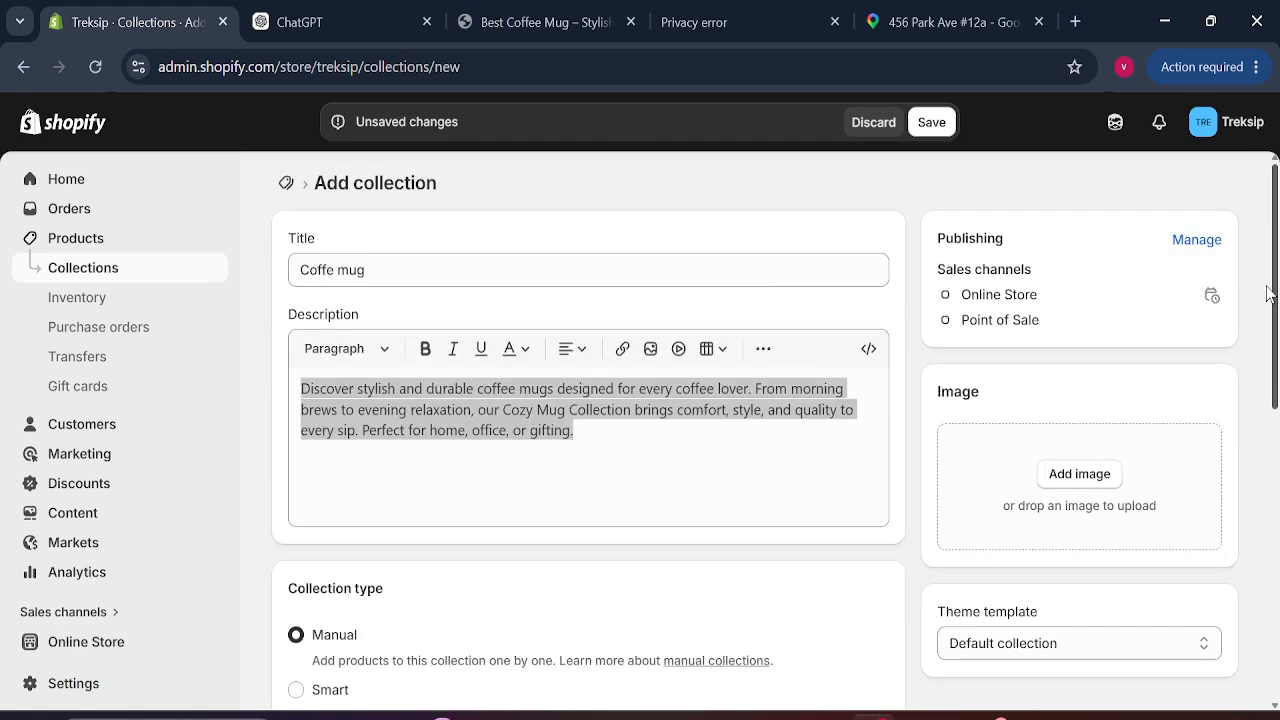
Step: Add the 12oz Self Stirring Mug and the 500ml Travel Coffee Mug to the Coffe mug collection and save it
{"action": "triple_click", "coordinate": [298, 278]}
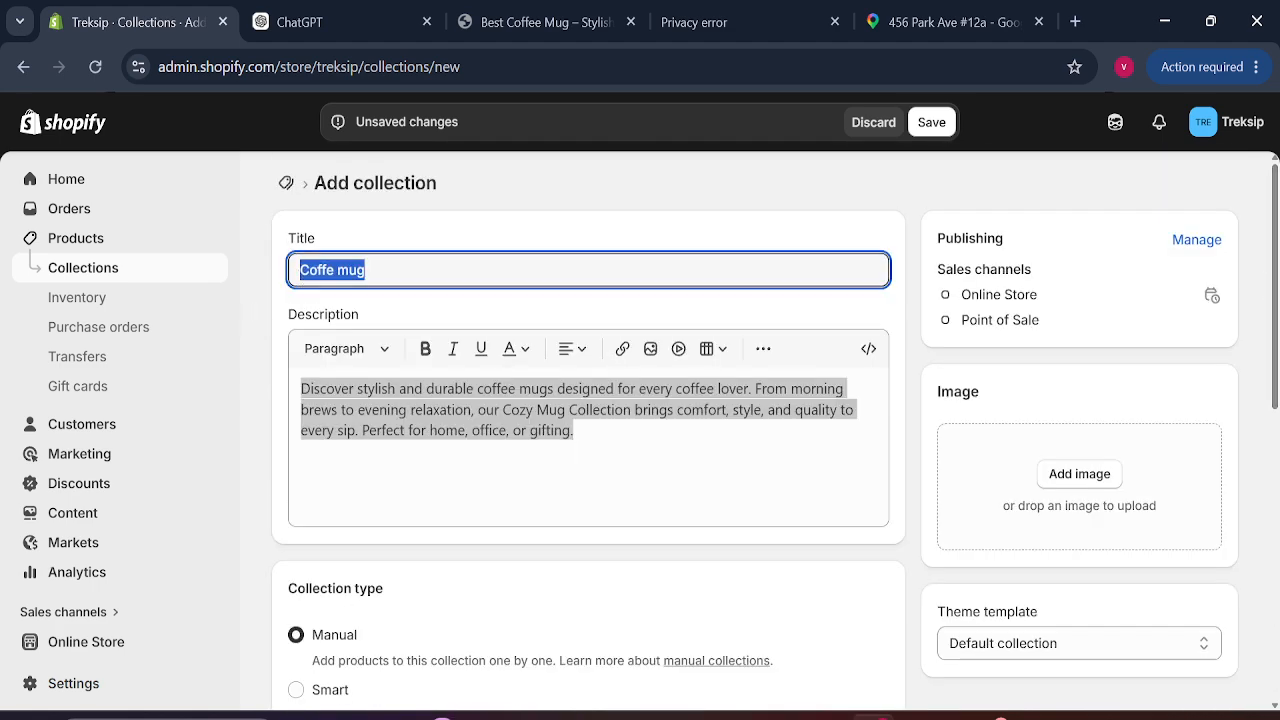
{"action": "left_click", "coordinate": [737, 246]}
{"action": "left_click_drag", "start_coordinate": [1277, 309], "coordinate": [1277, 532]}
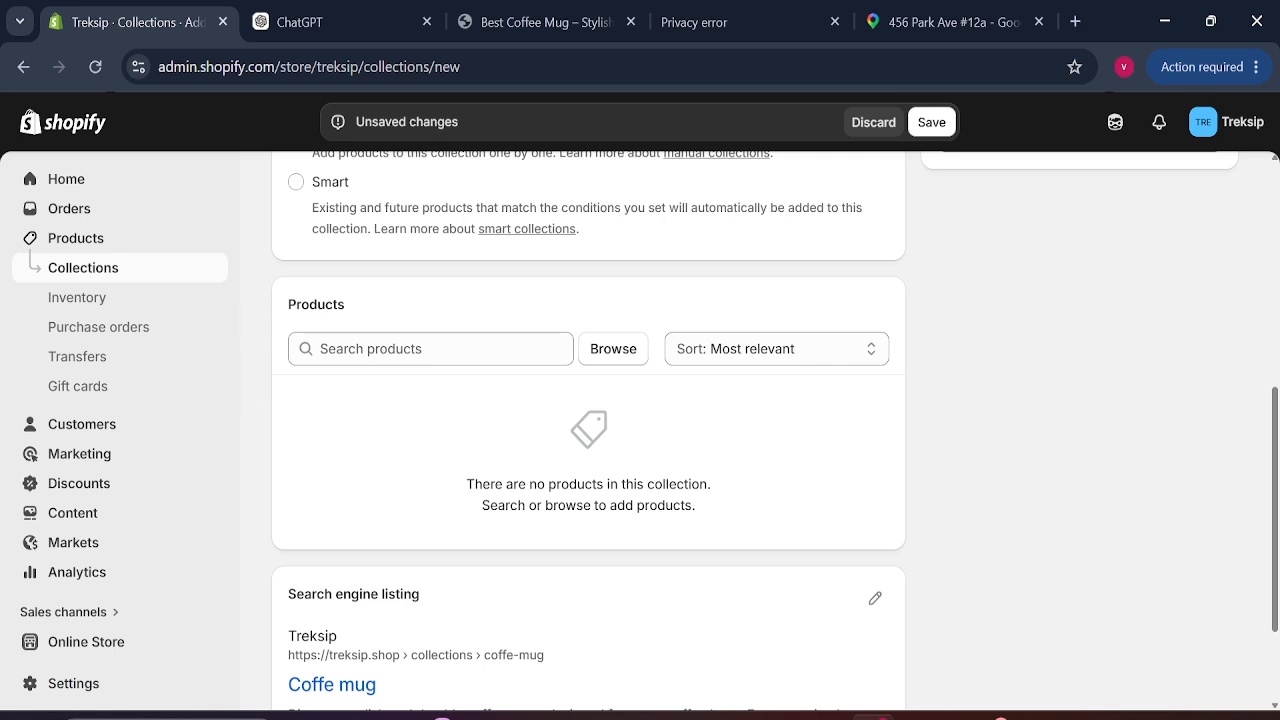
{"action": "left_click_drag", "start_coordinate": [287, 306], "coordinate": [349, 313]}
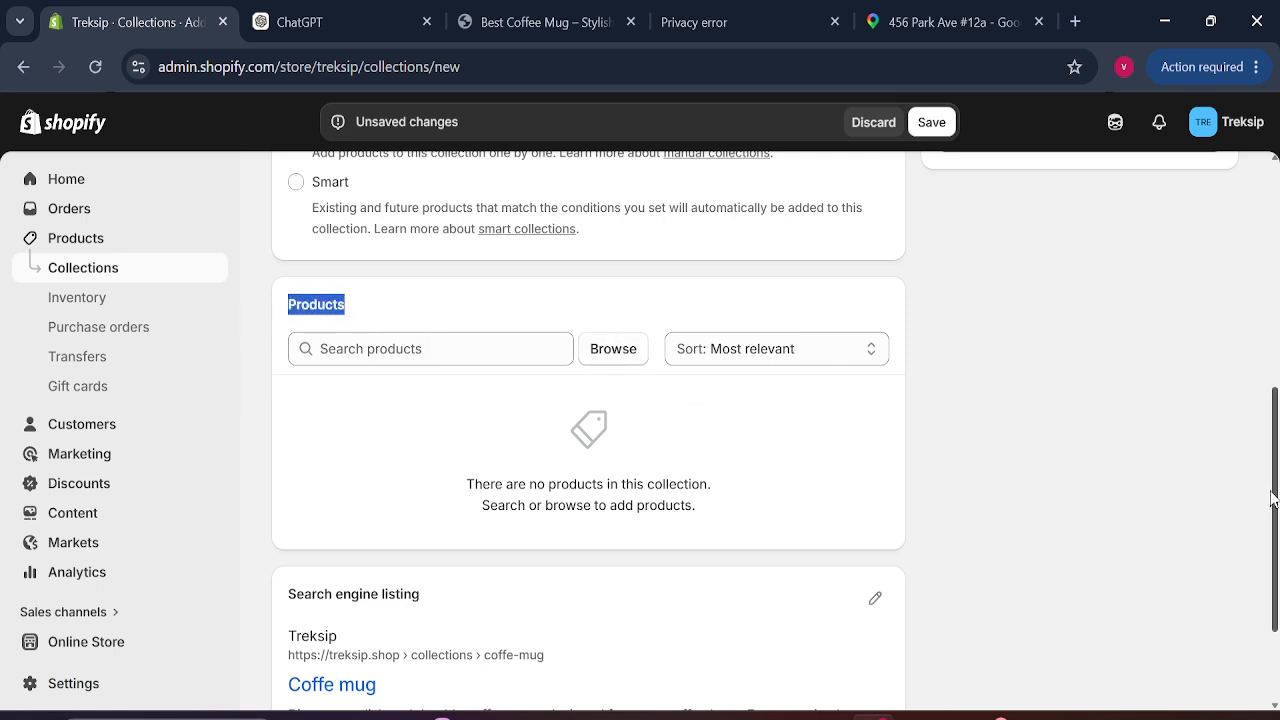
{"action": "left_click_drag", "start_coordinate": [1277, 497], "coordinate": [1278, 452]}
{"action": "left_click", "coordinate": [978, 539]}
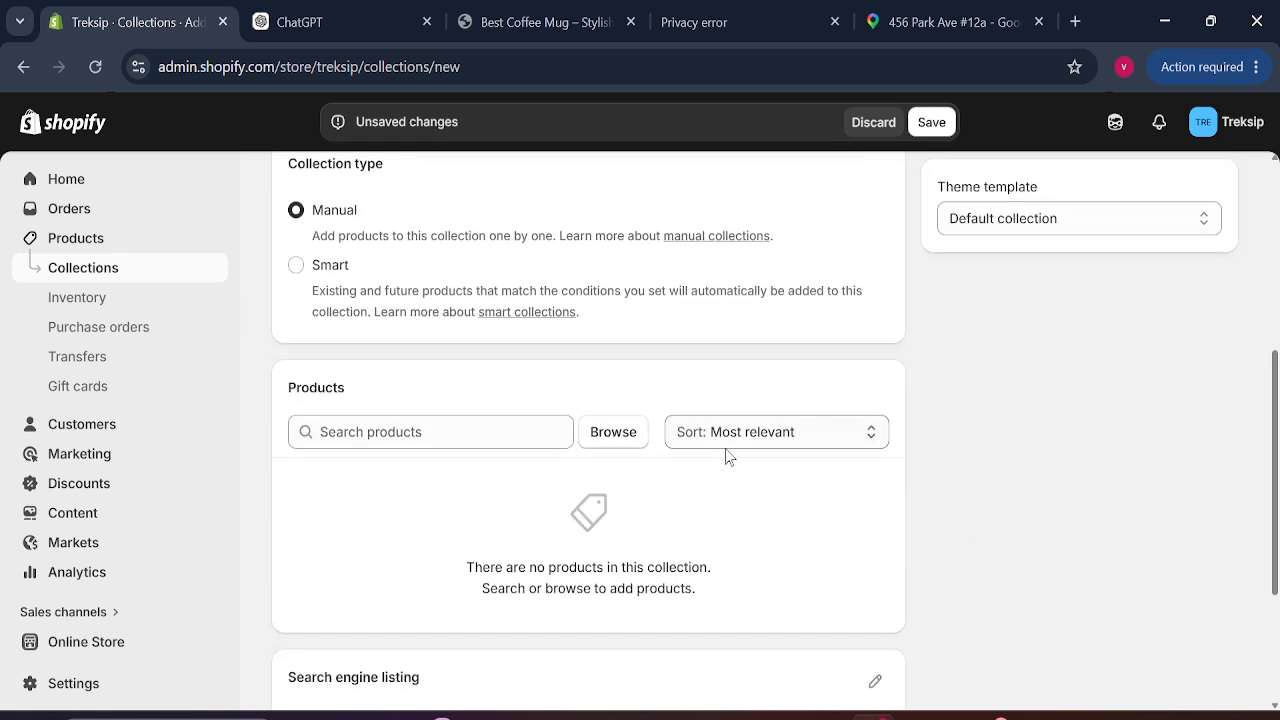
{"action": "left_click", "coordinate": [613, 432]}
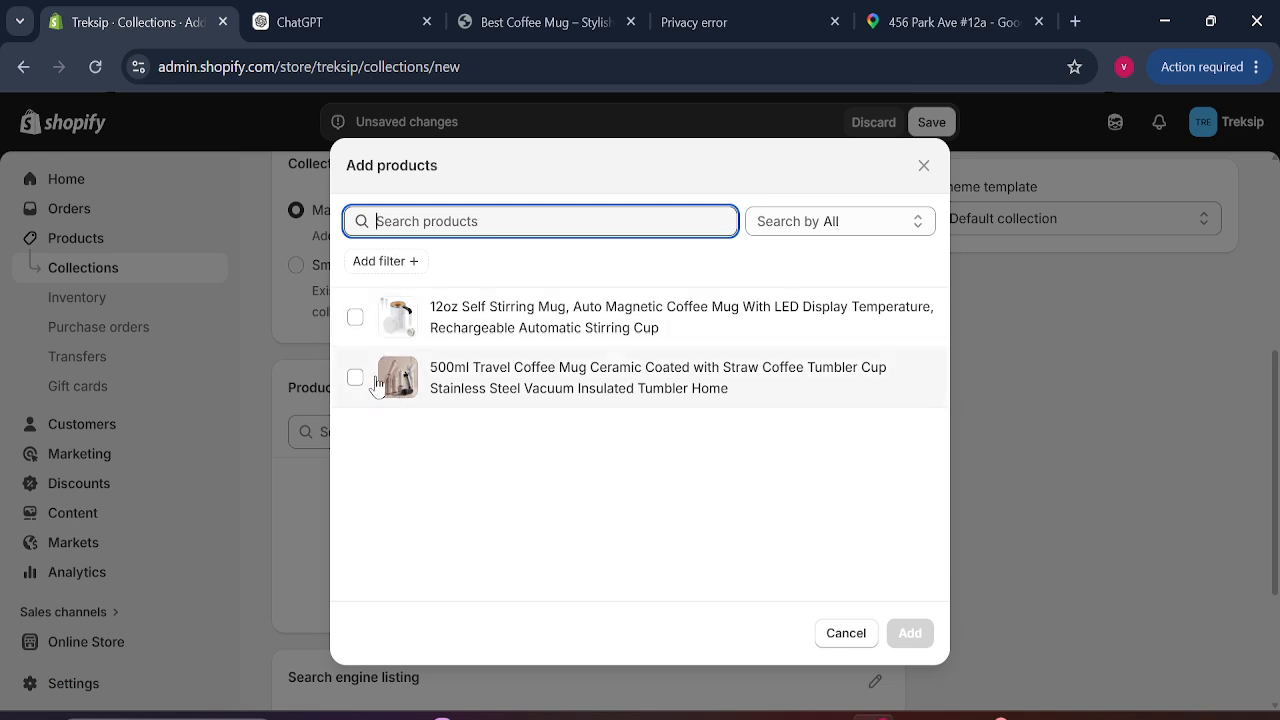
{"action": "left_click", "coordinate": [355, 317]}
{"action": "left_click", "coordinate": [355, 378]}
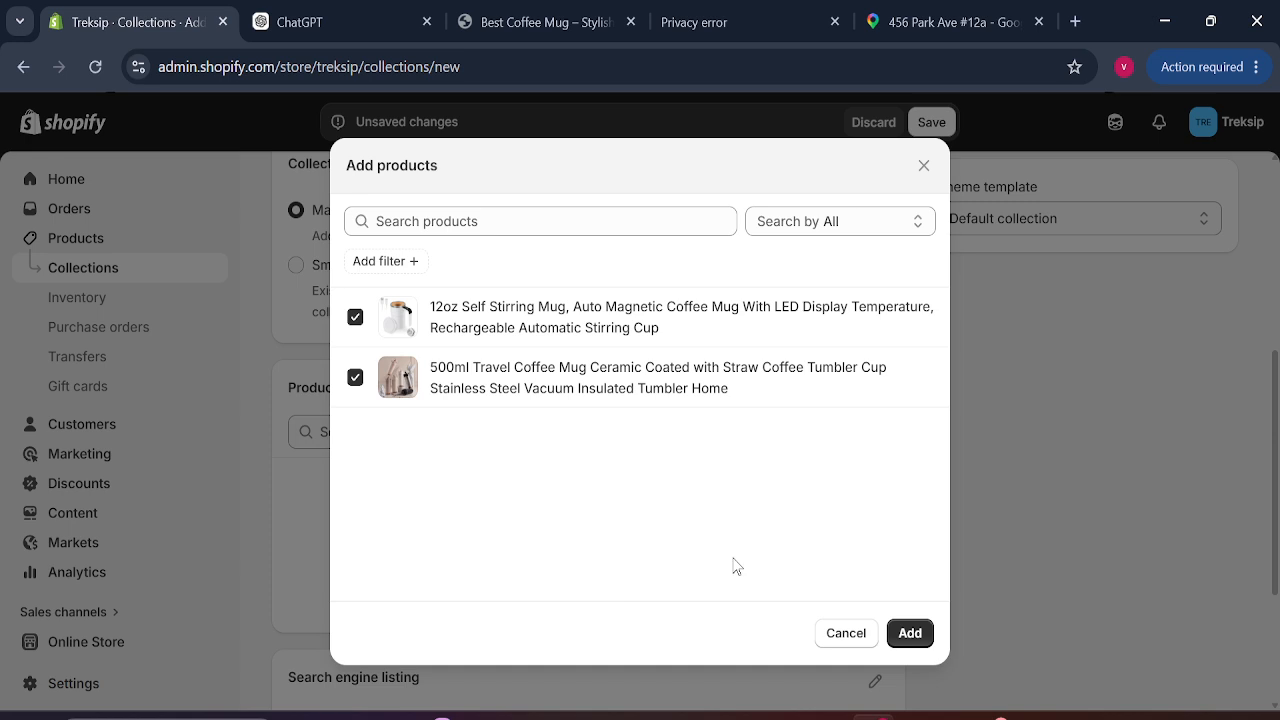
{"action": "left_click", "coordinate": [922, 633]}
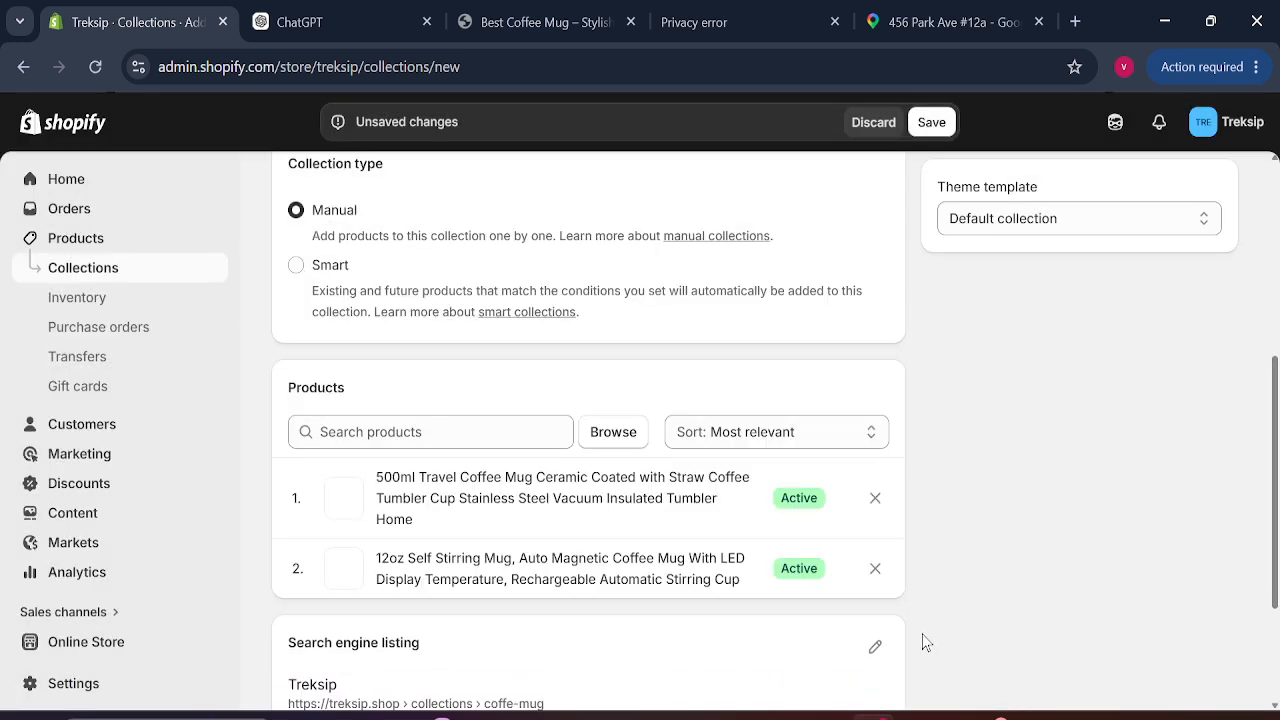
{"action": "left_click", "coordinate": [935, 122]}
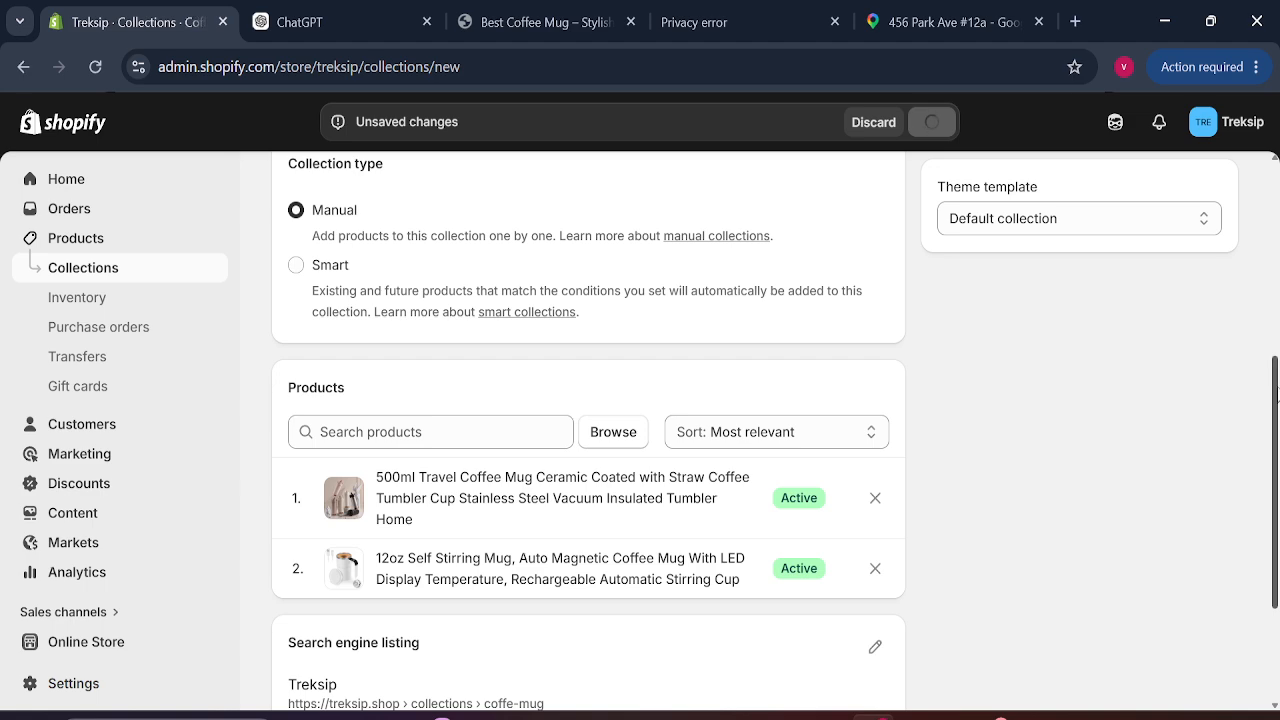
Step: Fill the meta description of the collection's search engine listing with the full Cozy Mug Collection description, ending "Perfect for home, office, or gifting."
{"action": "scroll", "coordinate": [1200, 660], "scroll_direction": "down", "scroll_amount": 5}
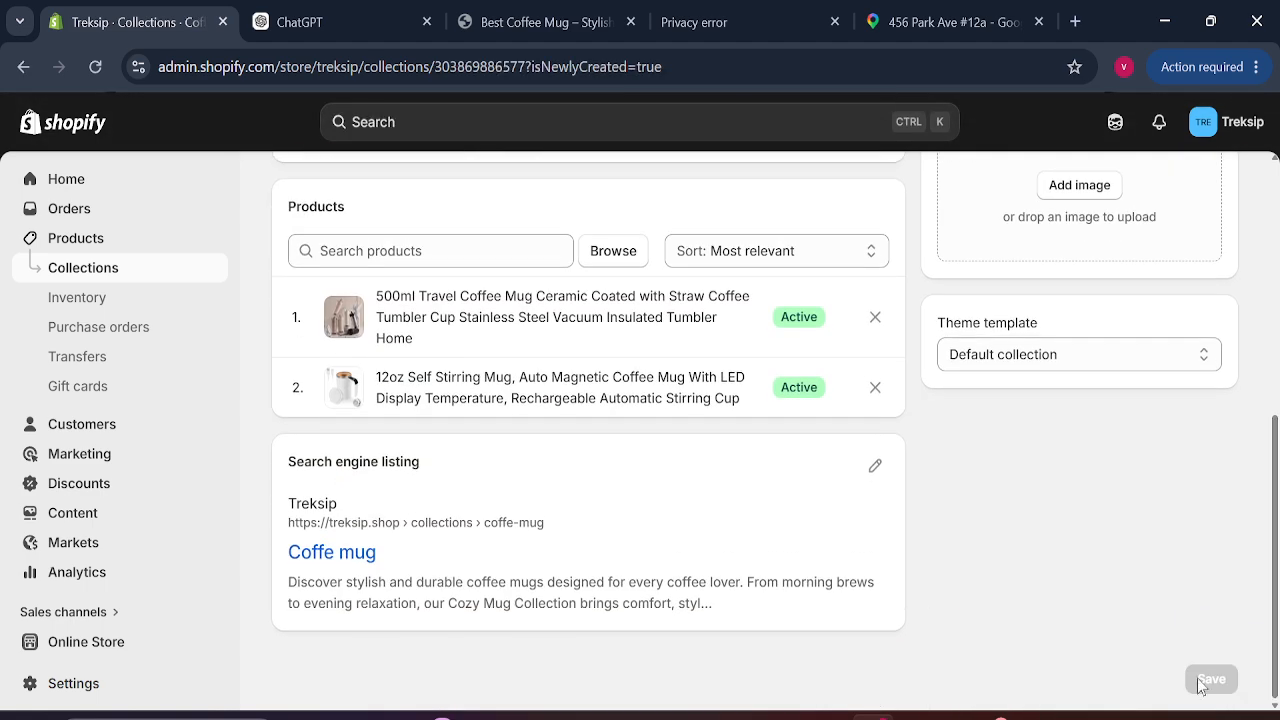
{"action": "left_click_drag", "start_coordinate": [288, 462], "coordinate": [482, 456]}
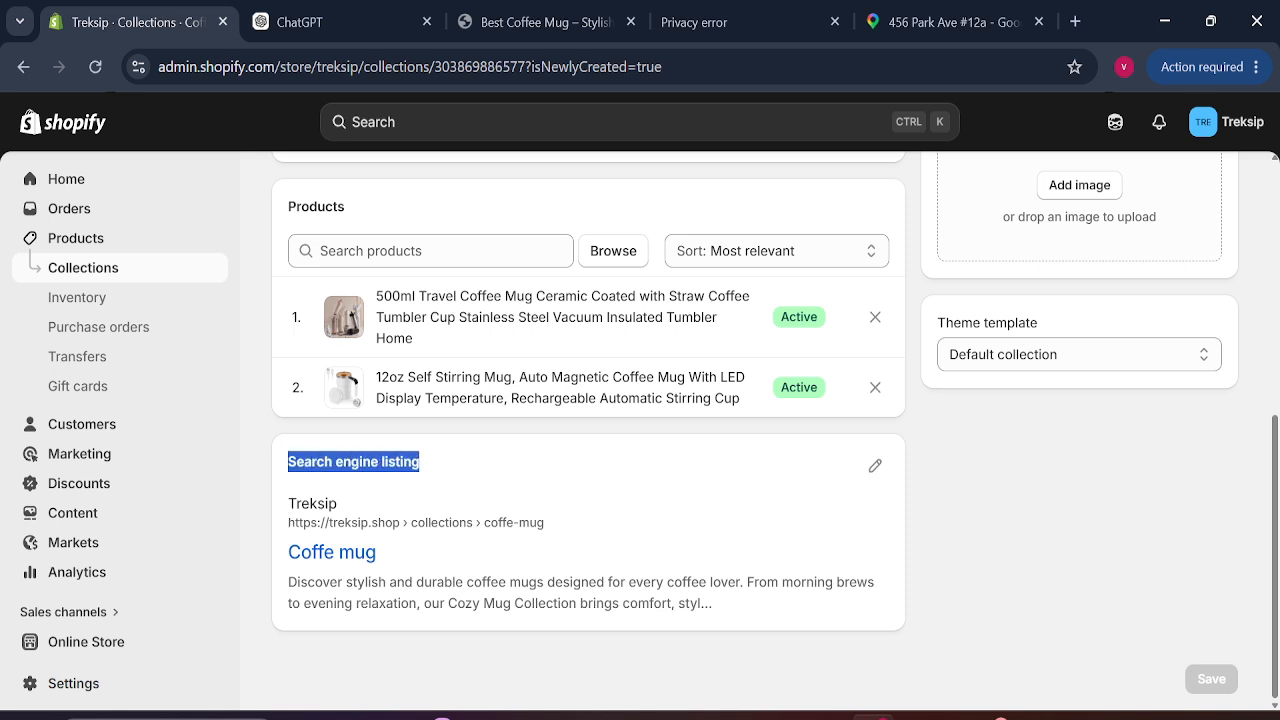
{"action": "left_click", "coordinate": [876, 467]}
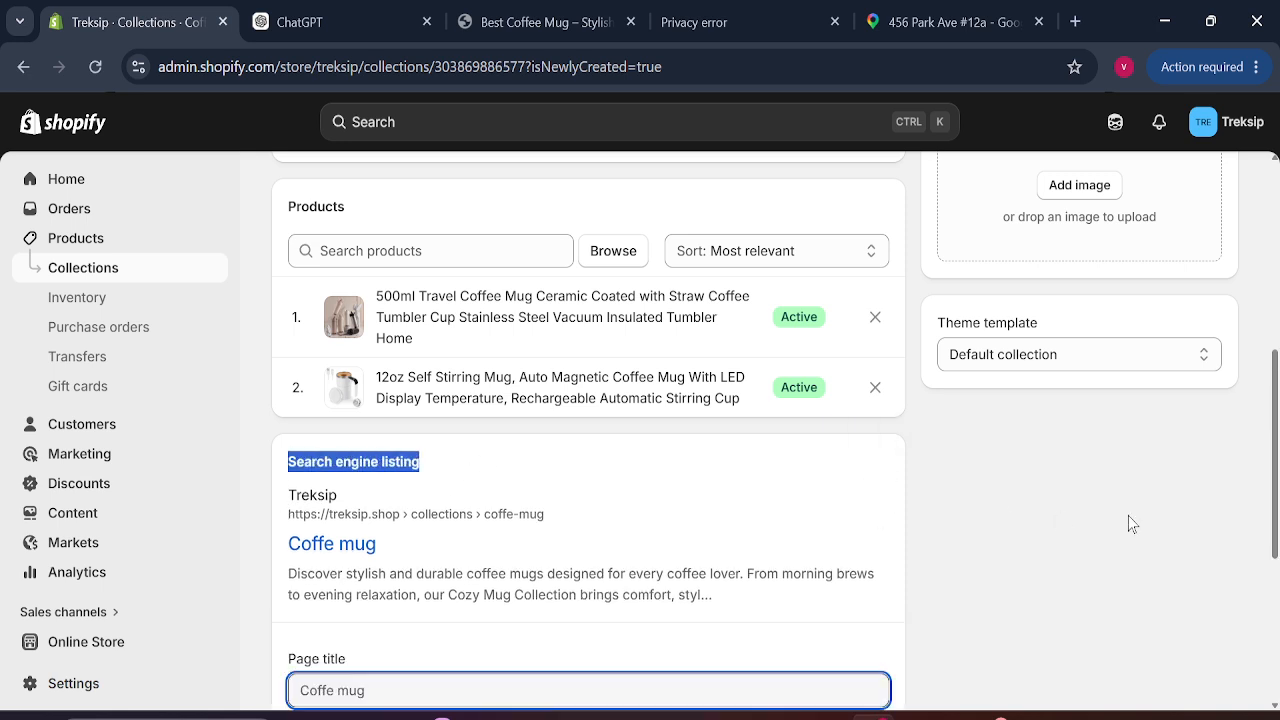
{"action": "scroll", "coordinate": [1129, 523], "scroll_direction": "down", "scroll_amount": 4}
{"action": "left_click", "coordinate": [560, 500]}
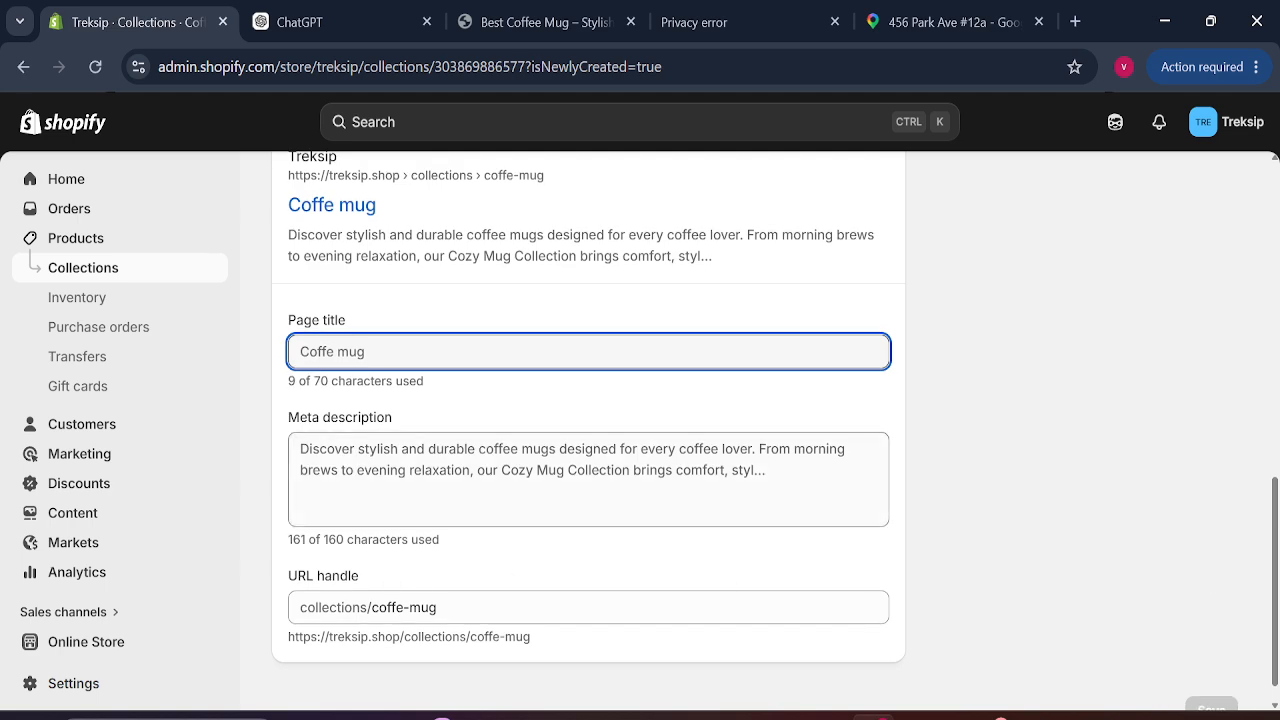
{"action": "key", "text": "ctrl+a"}
{"action": "type", "text": "Discover stylish and durable coffee mugs designed for every coffee lover. From morning brews to evening relaxation, our Cozy Mug Collection brings comfort, style, and quality to every sip. Perfect for home, office, or gifting."}
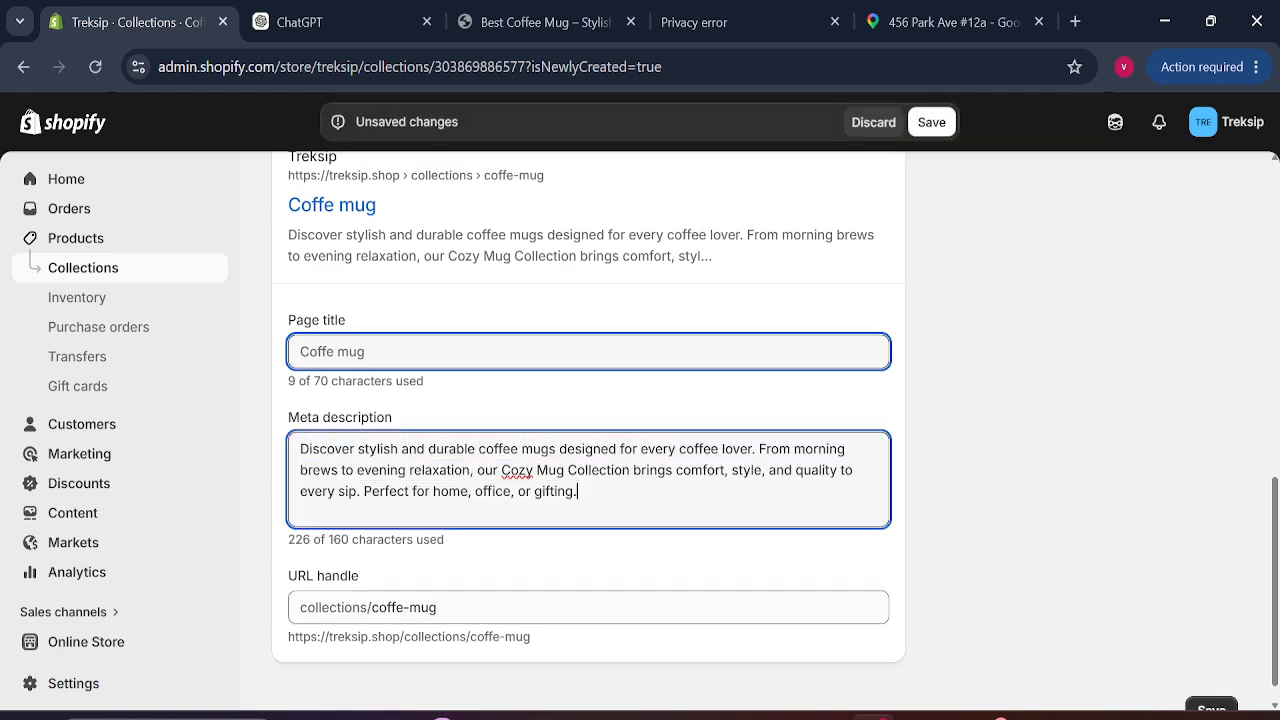
{"action": "left_click", "coordinate": [680, 608]}
{"action": "left_click_drag", "start_coordinate": [1275, 597], "coordinate": [1275, 270]}
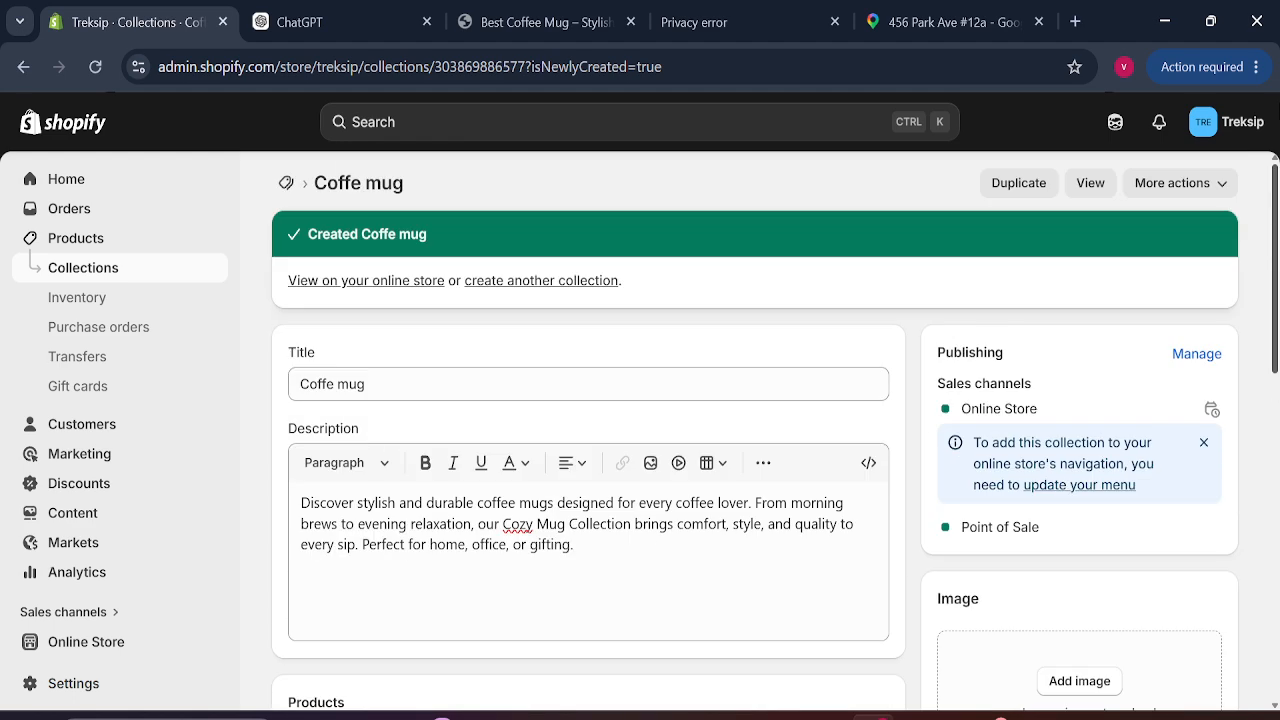
Step: Review the store's Collections list and compare it with the Products list
{"action": "left_click", "coordinate": [287, 184]}
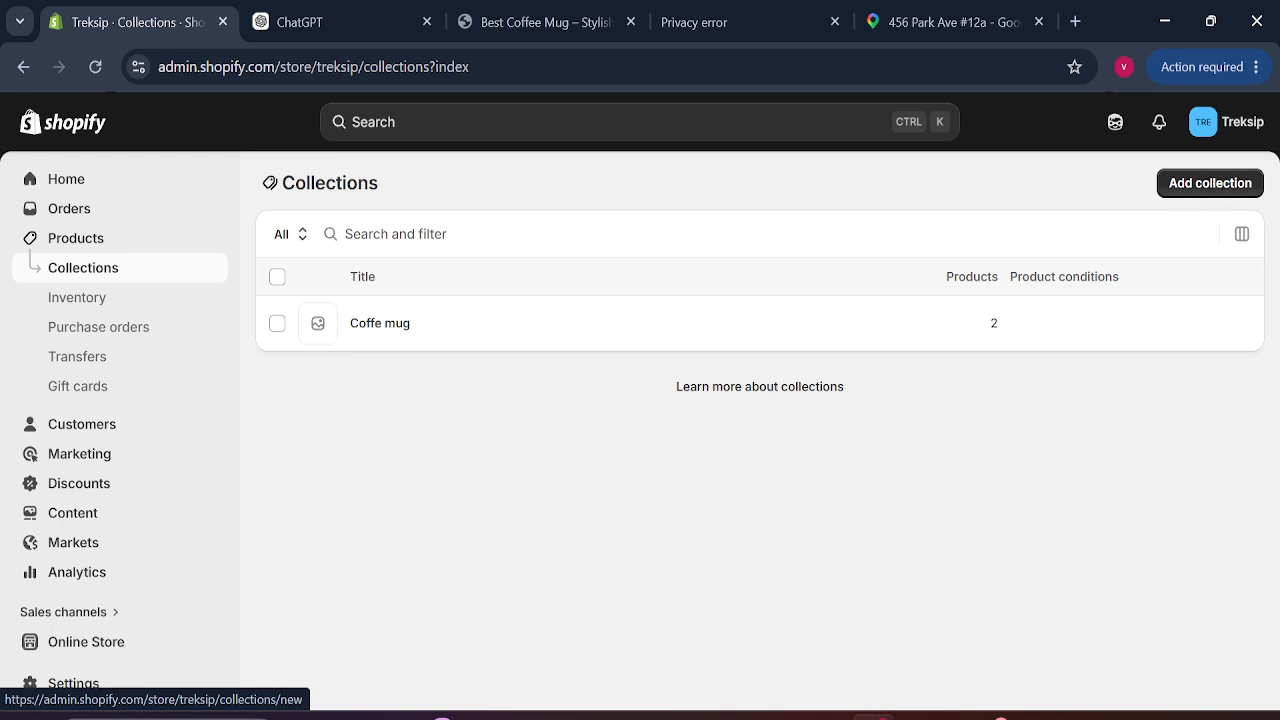
{"action": "left_click", "coordinate": [74, 236]}
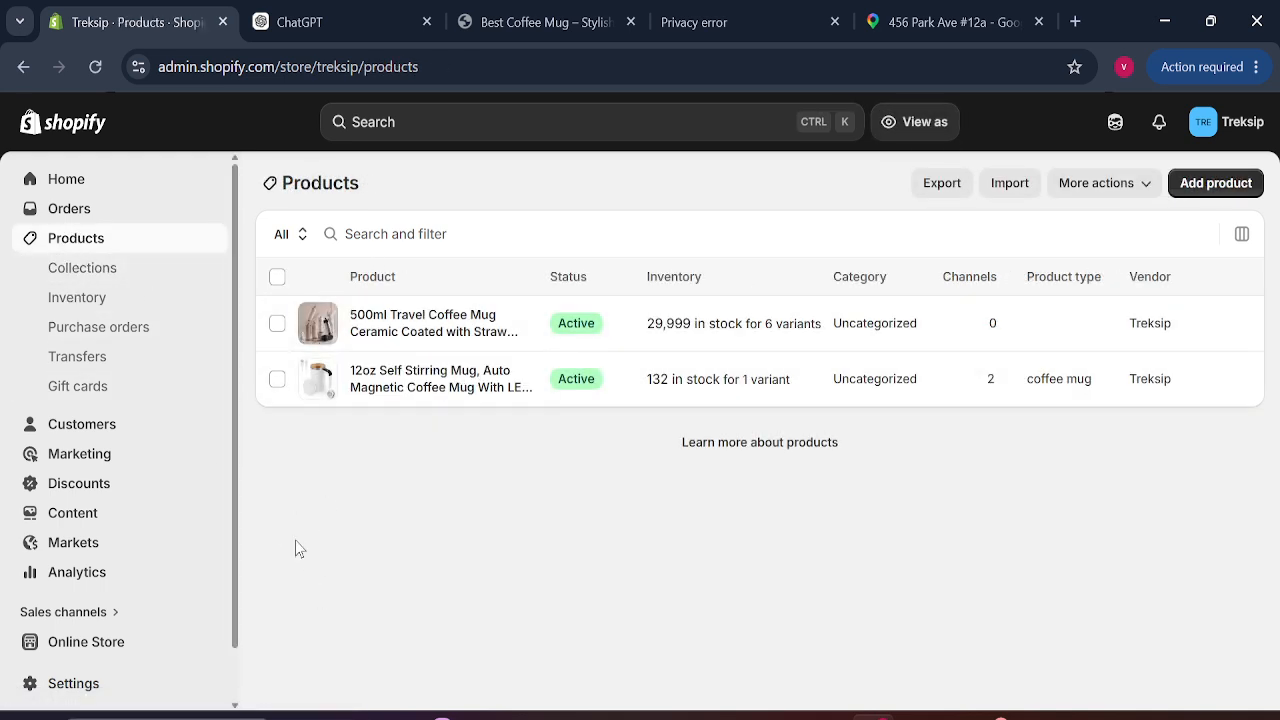
{"action": "left_click", "coordinate": [68, 276]}
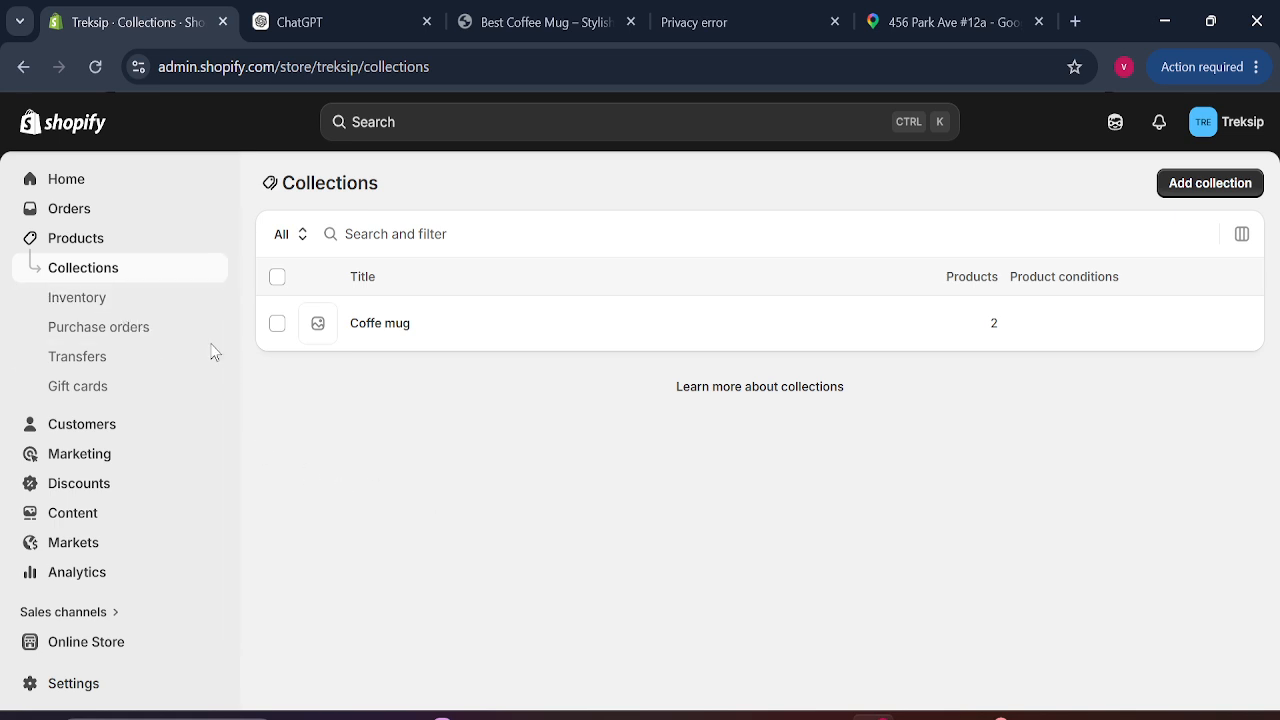
{"action": "left_click", "coordinate": [110, 248]}
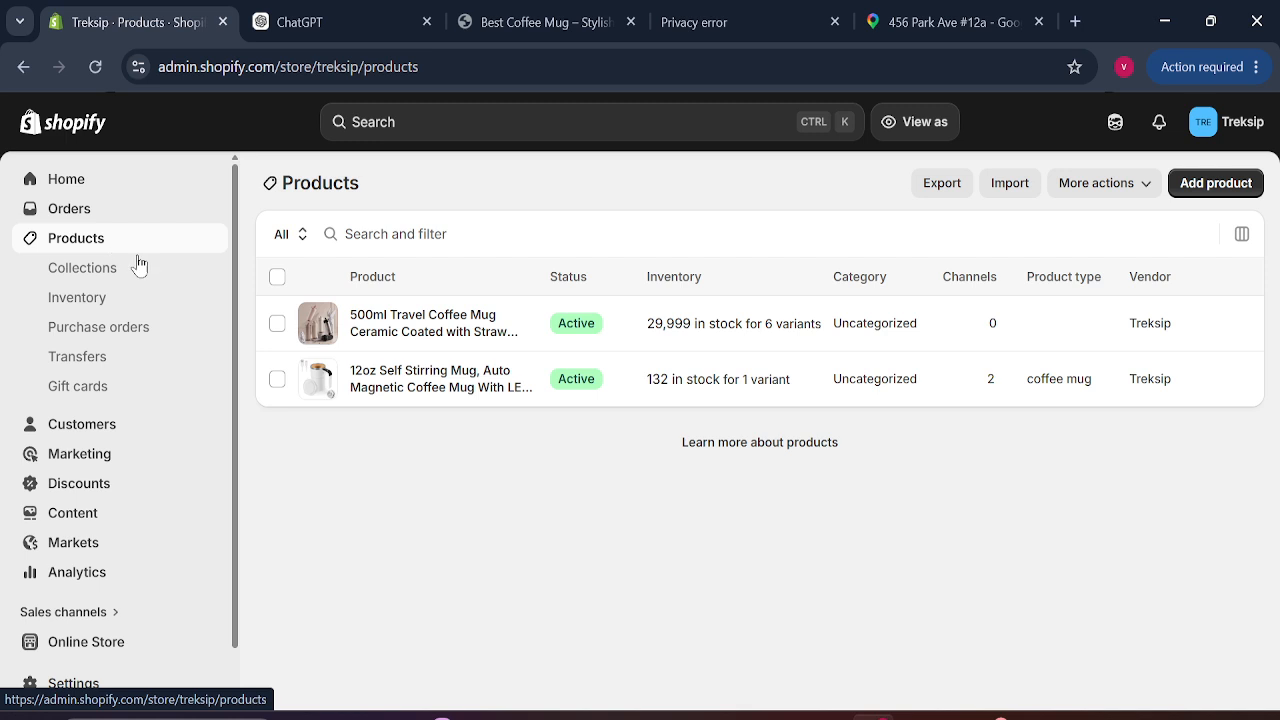
Step: Open the 500ml Travel Coffee Mug and 12oz Self Stirring Mug products in separate tabs and show the 500ml one
{"action": "middle_click", "coordinate": [388, 322]}
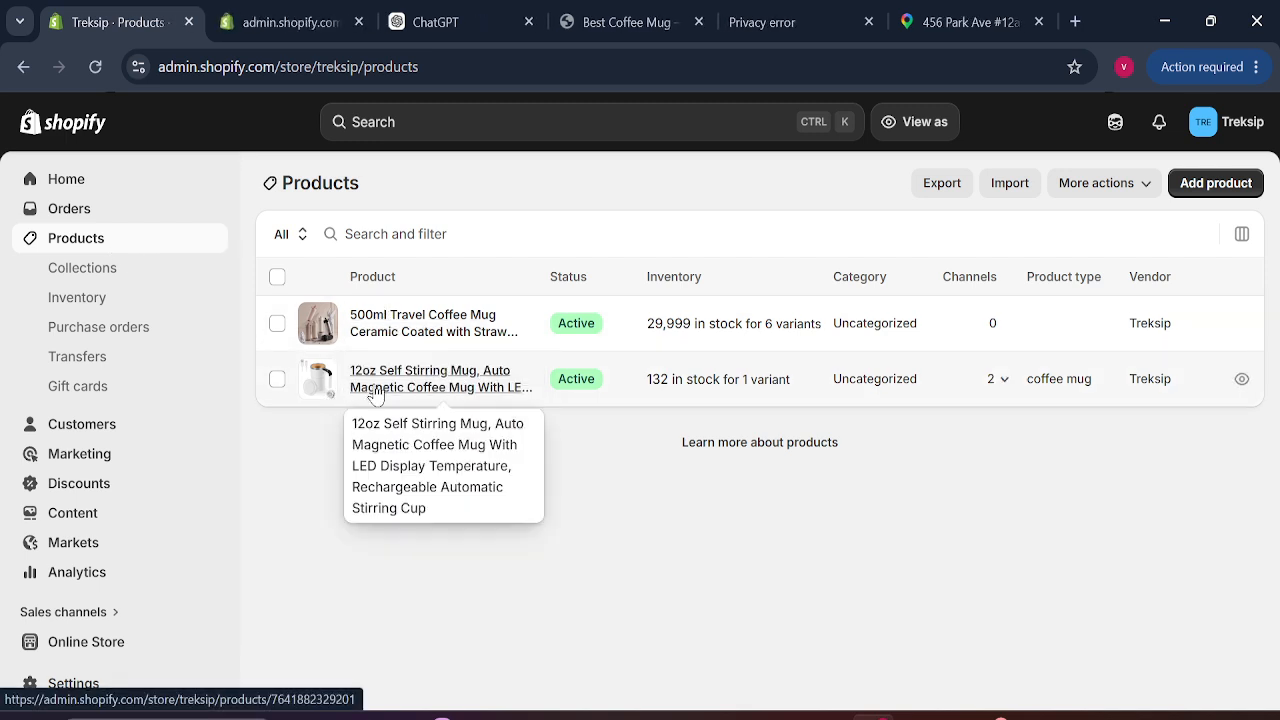
{"action": "middle_click", "coordinate": [376, 393]}
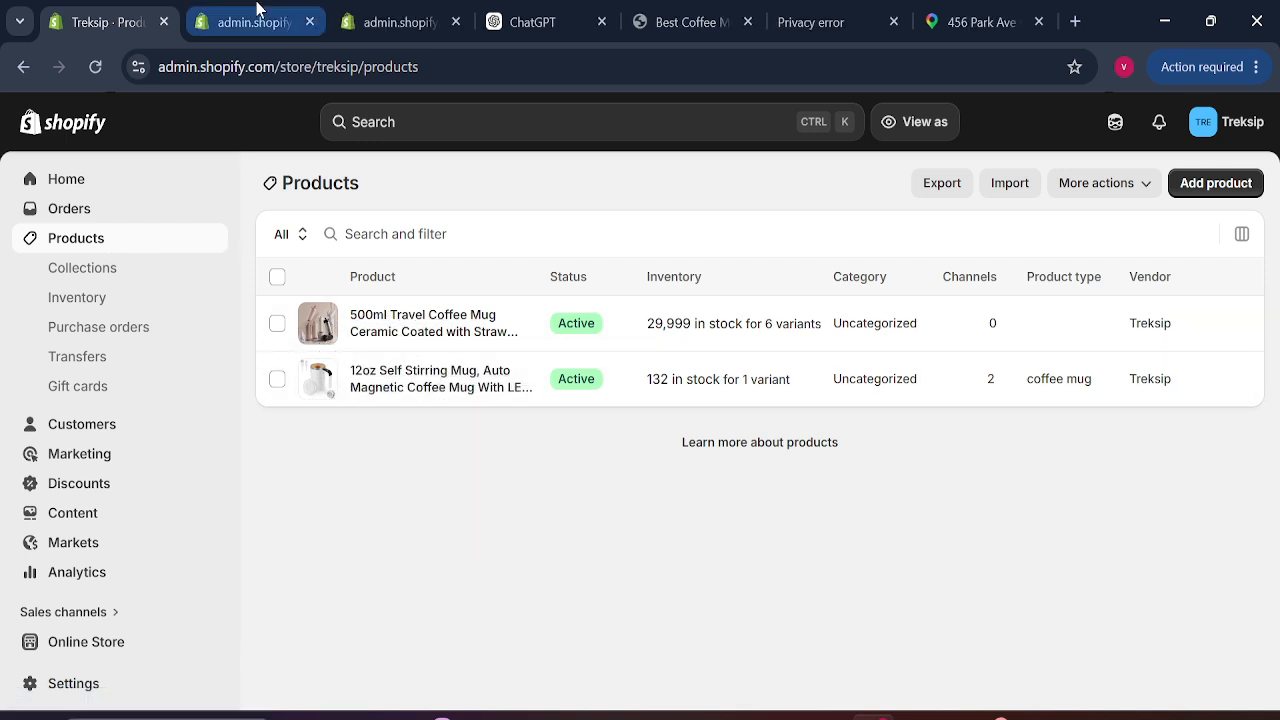
{"action": "left_click", "coordinate": [257, 12]}
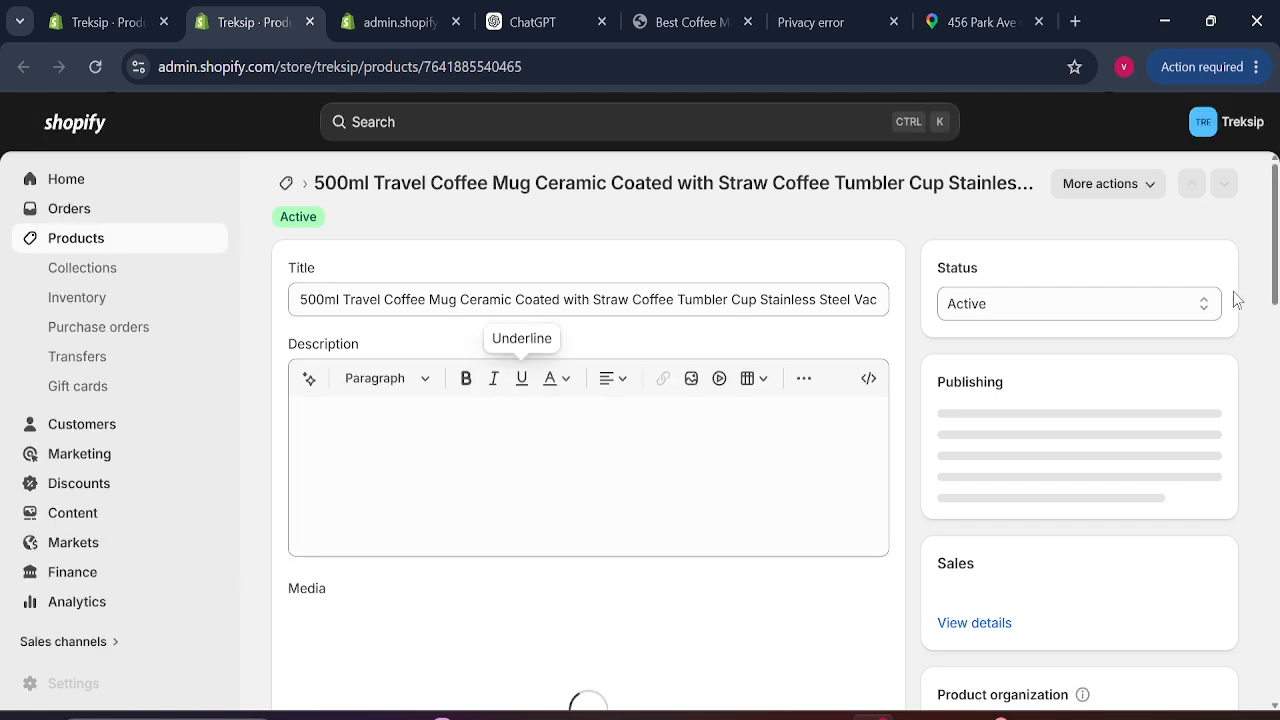
Step: Check the collection assignment in the 500ml Travel Coffee Mug's product organization settings
{"action": "scroll", "coordinate": [1276, 260], "scroll_direction": "down", "scroll_amount": 3}
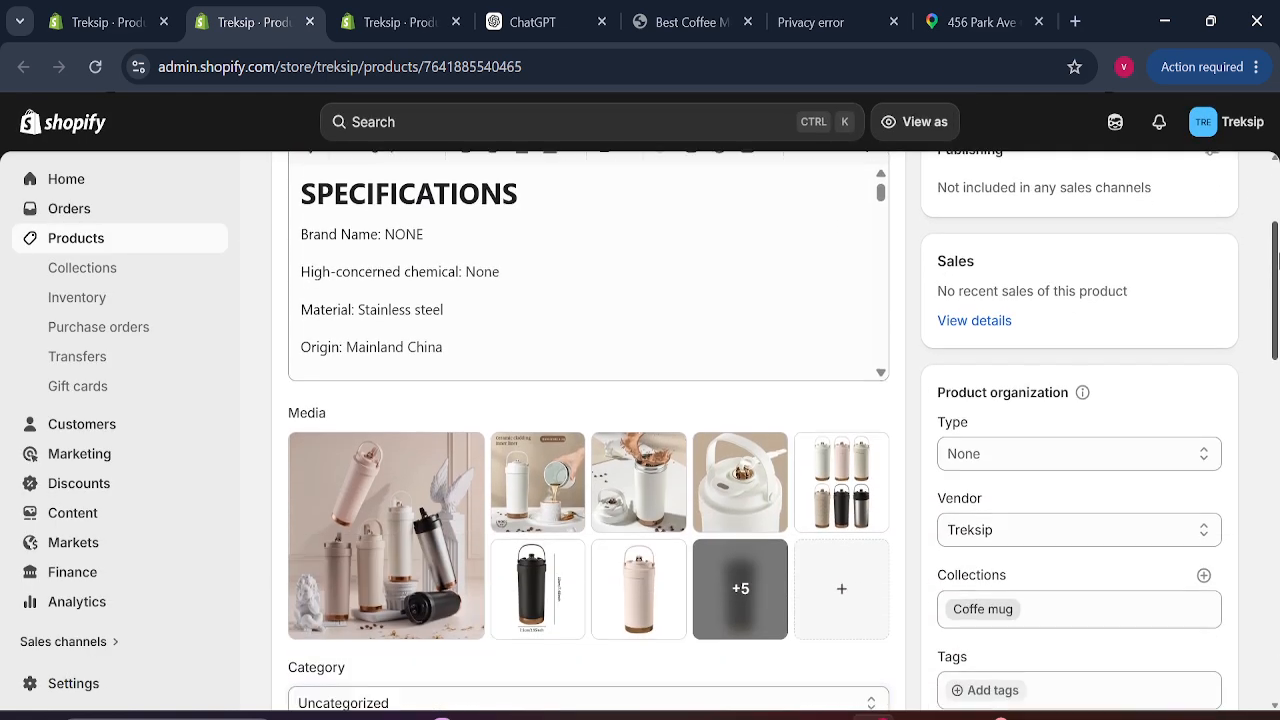
{"action": "scroll", "coordinate": [1276, 260], "scroll_direction": "down", "scroll_amount": 2}
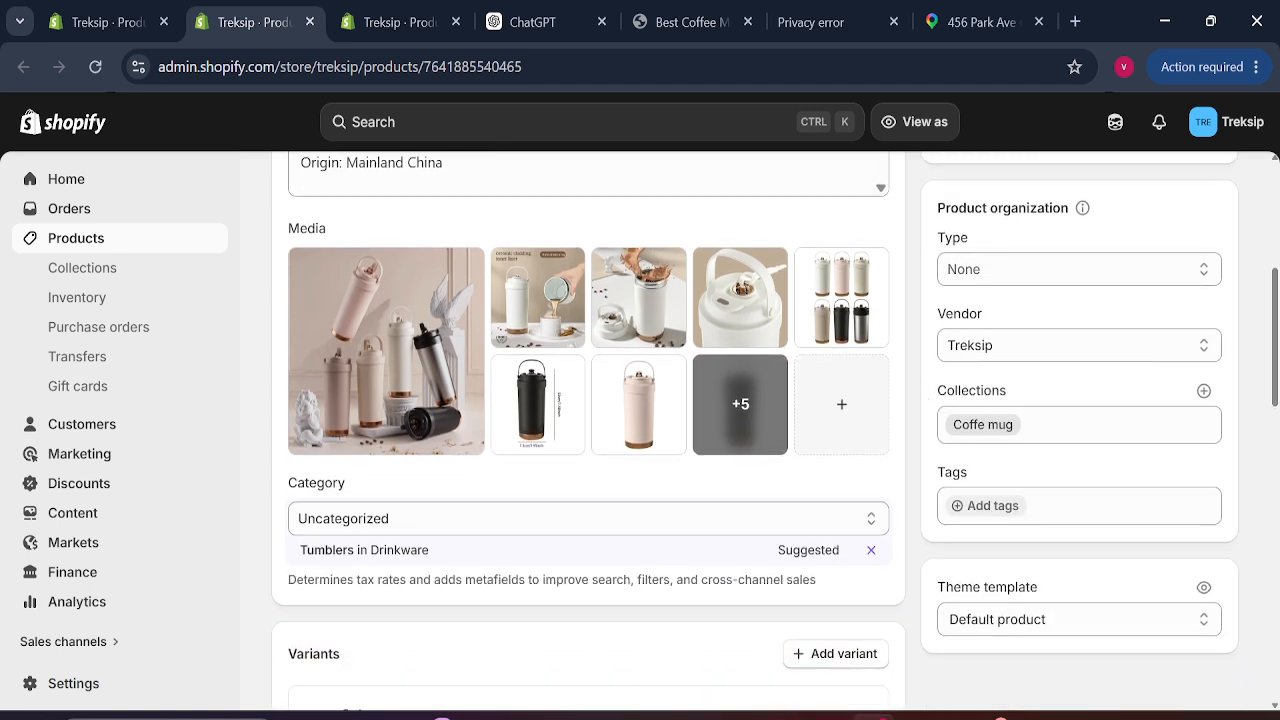
{"action": "left_click_drag", "start_coordinate": [936, 390], "coordinate": [1012, 396]}
{"action": "triple_click", "coordinate": [1036, 428]}
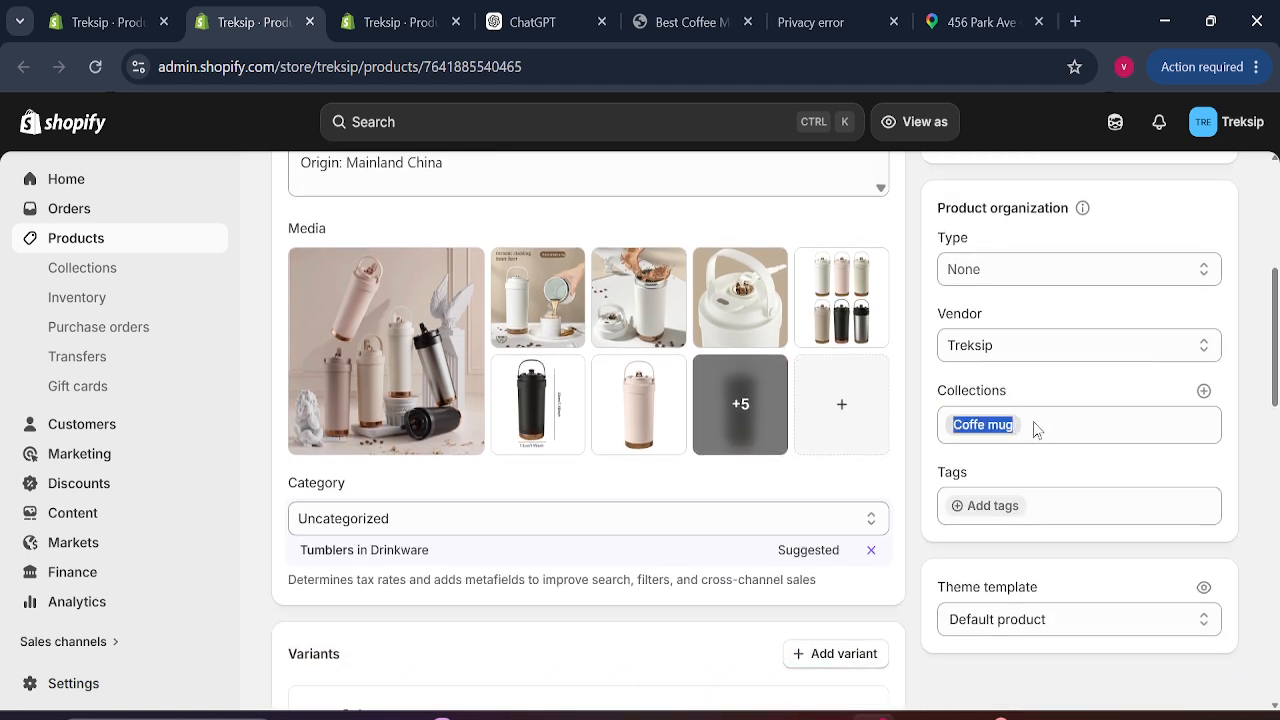
Step: Unassign the 500ml Travel Coffee Mug from the Coffe mug collection and select that collection for it again
{"action": "left_click", "coordinate": [1206, 410]}
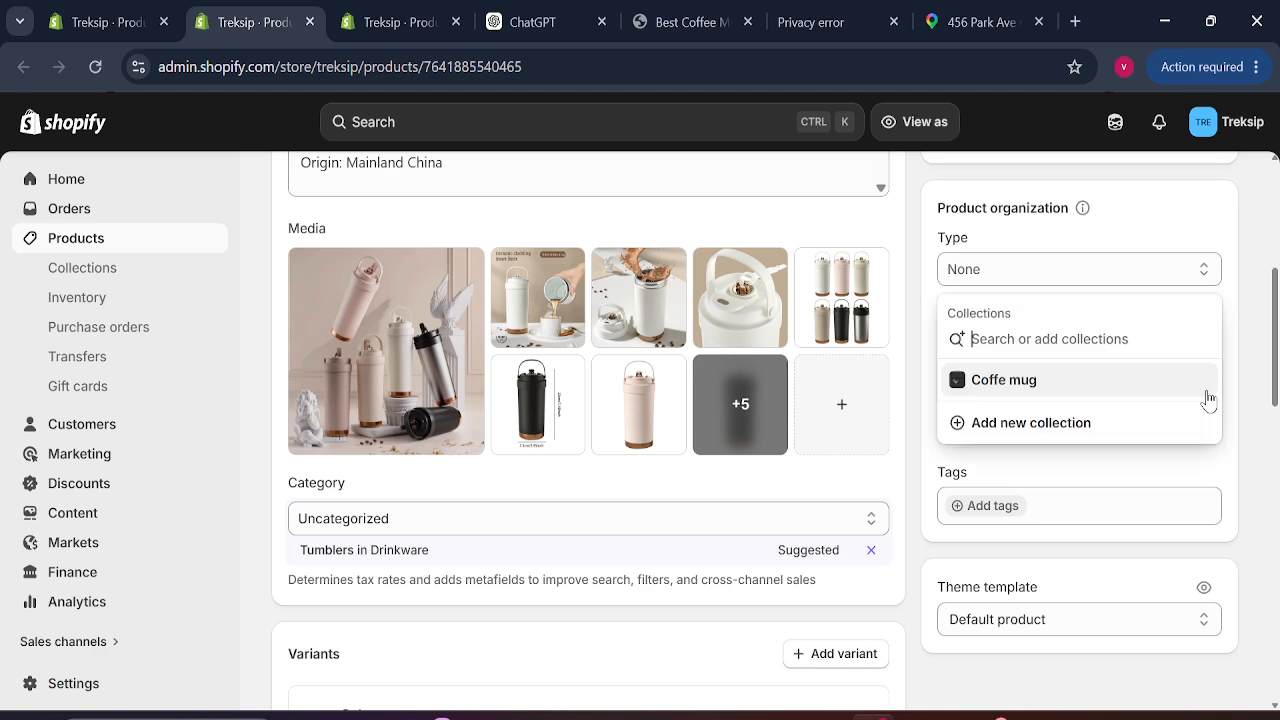
{"action": "left_click", "coordinate": [960, 381]}
{"action": "left_click", "coordinate": [1260, 455]}
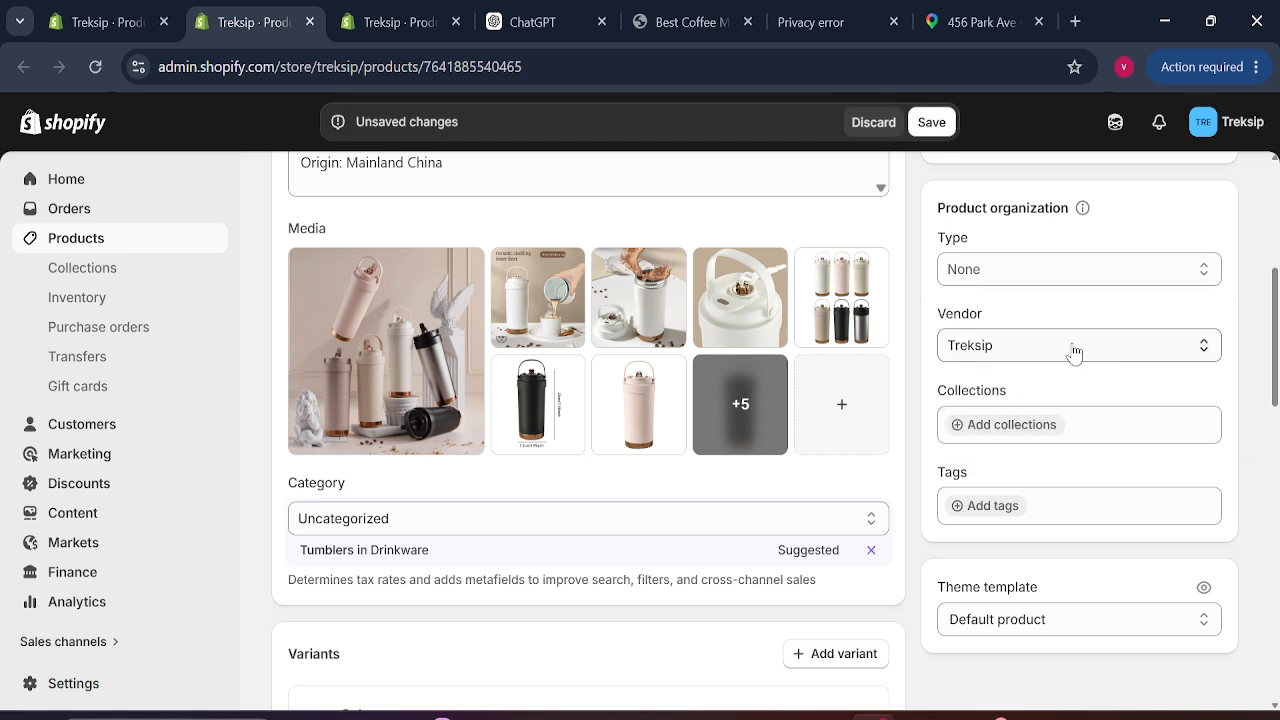
{"action": "left_click", "coordinate": [987, 427]}
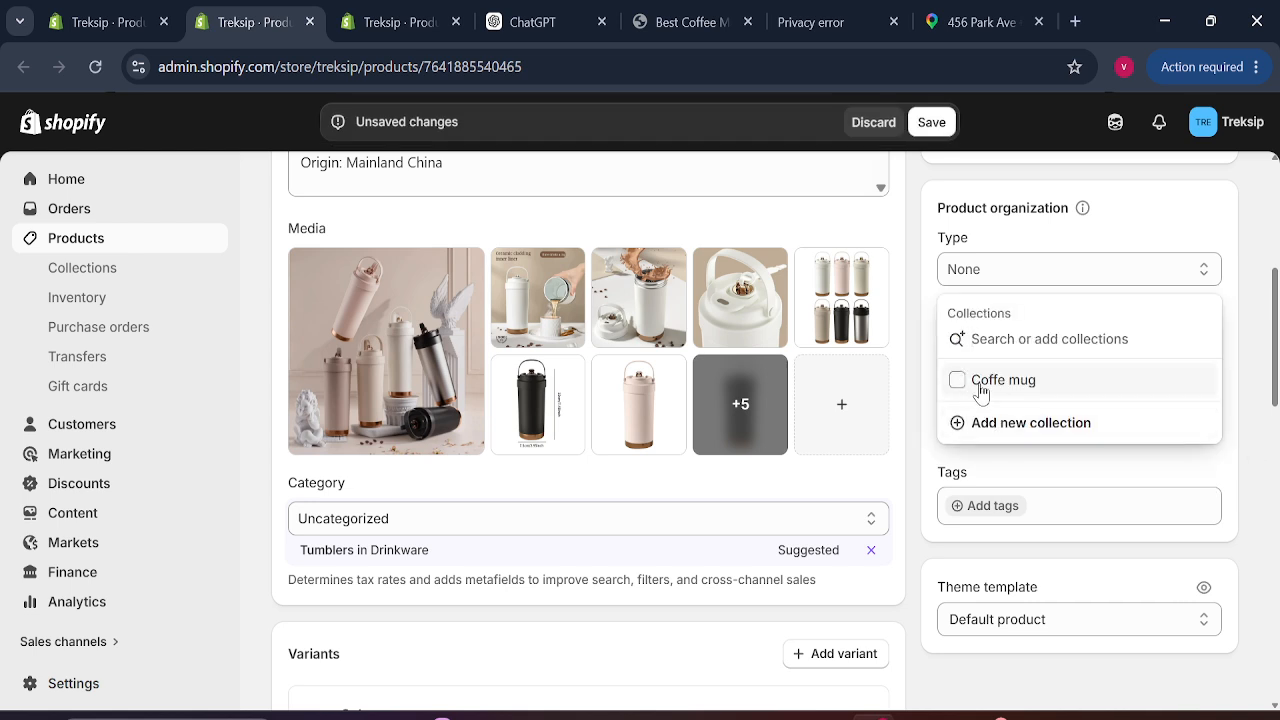
{"action": "left_click", "coordinate": [980, 383]}
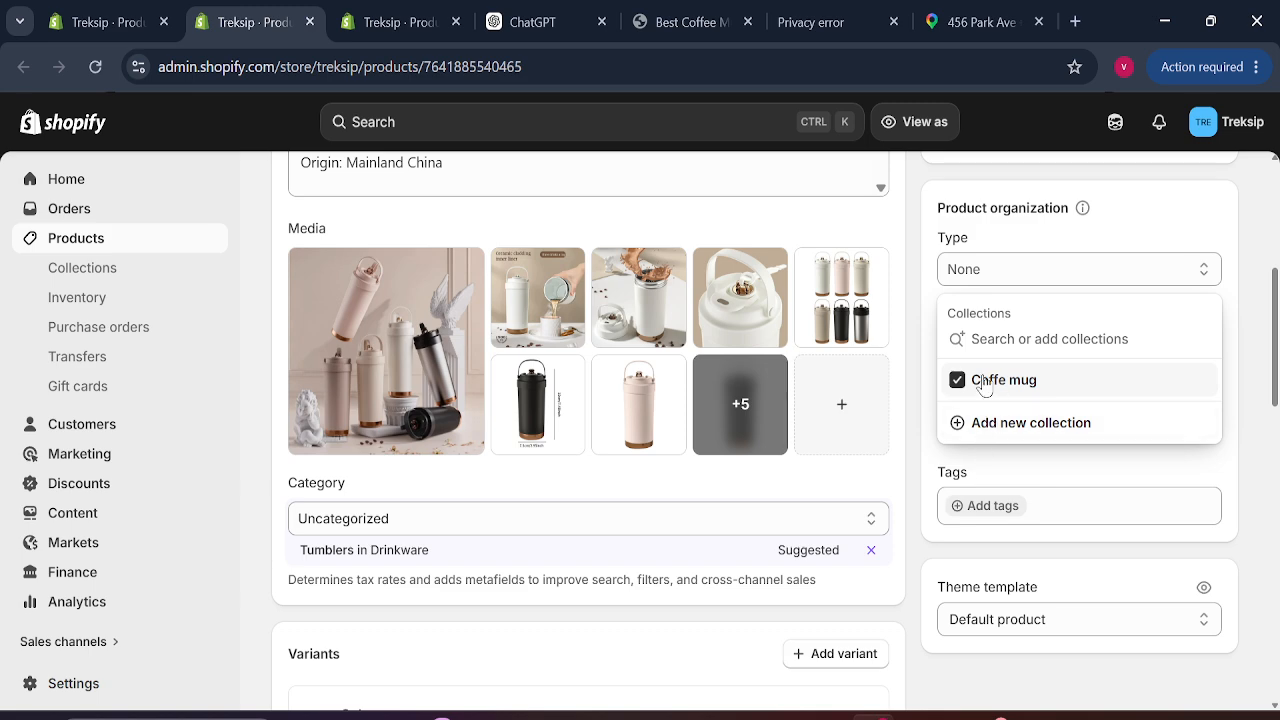
{"action": "left_click", "coordinate": [1245, 399]}
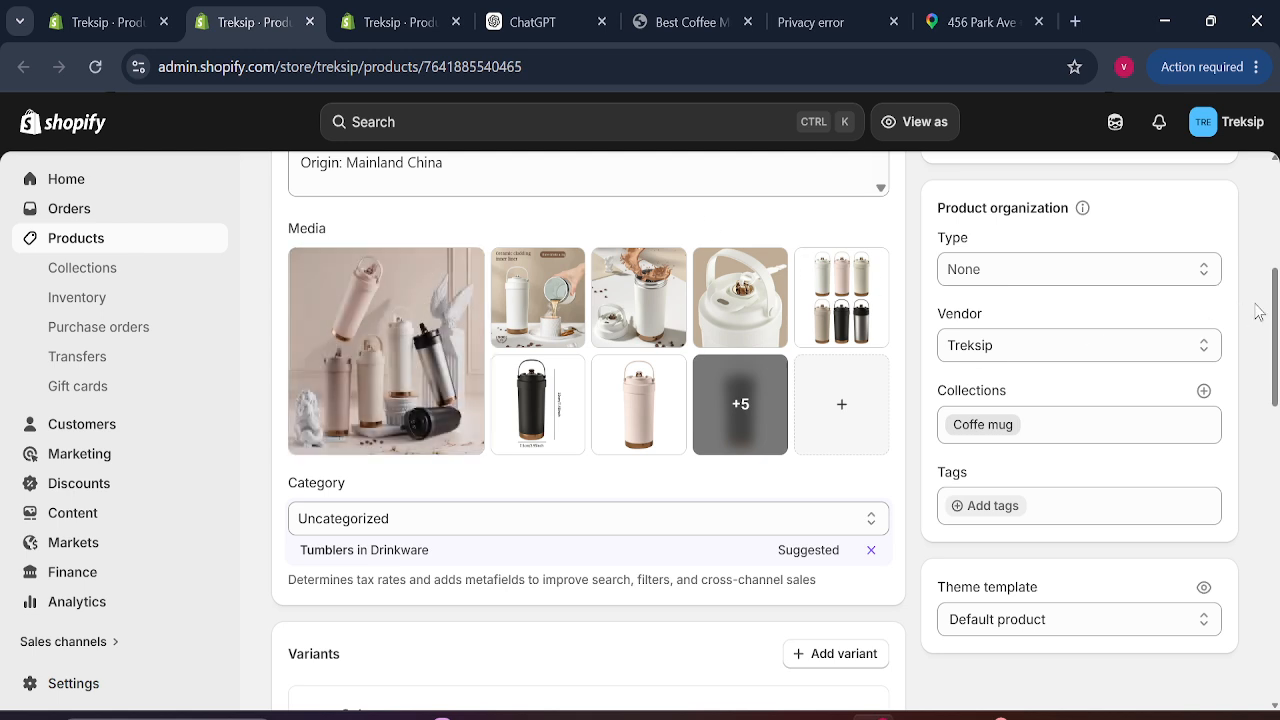
Step: Repeat the removal and reassignment of the Coffe mug collection on the 500ml mug's product page
{"action": "scroll", "coordinate": [1276, 305], "scroll_direction": "down", "scroll_amount": 1}
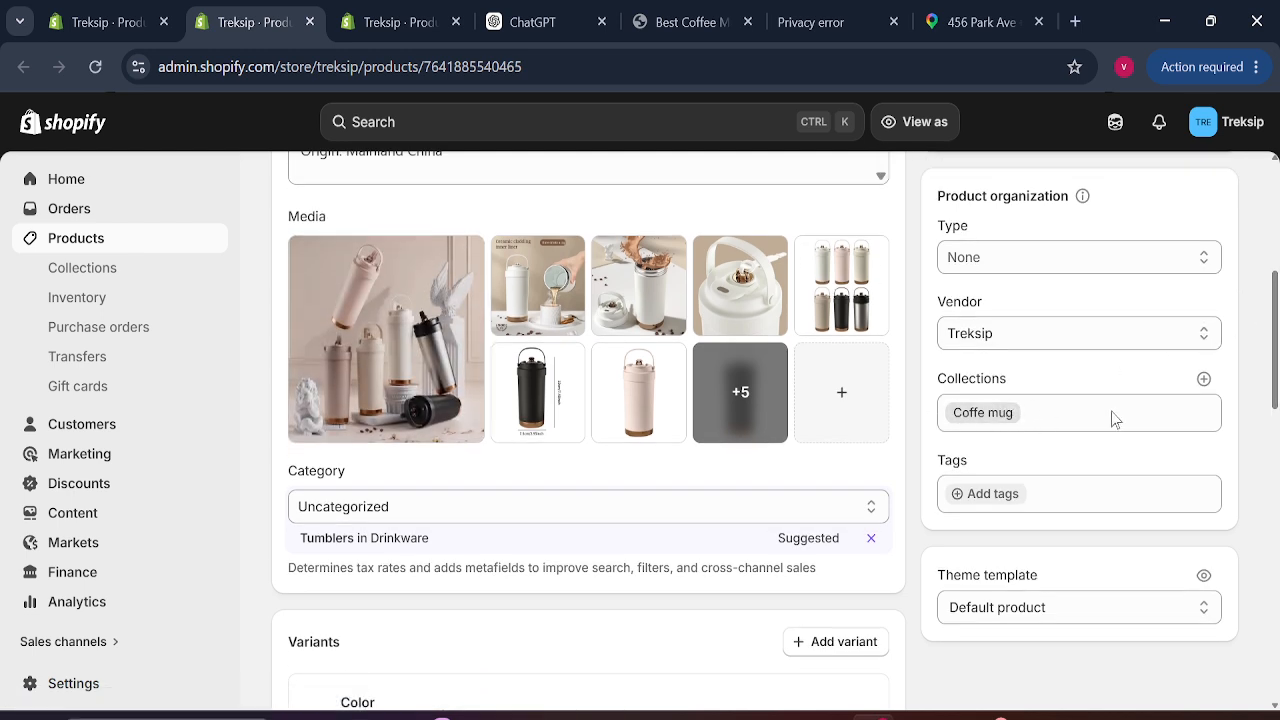
{"action": "left_click", "coordinate": [1010, 413]}
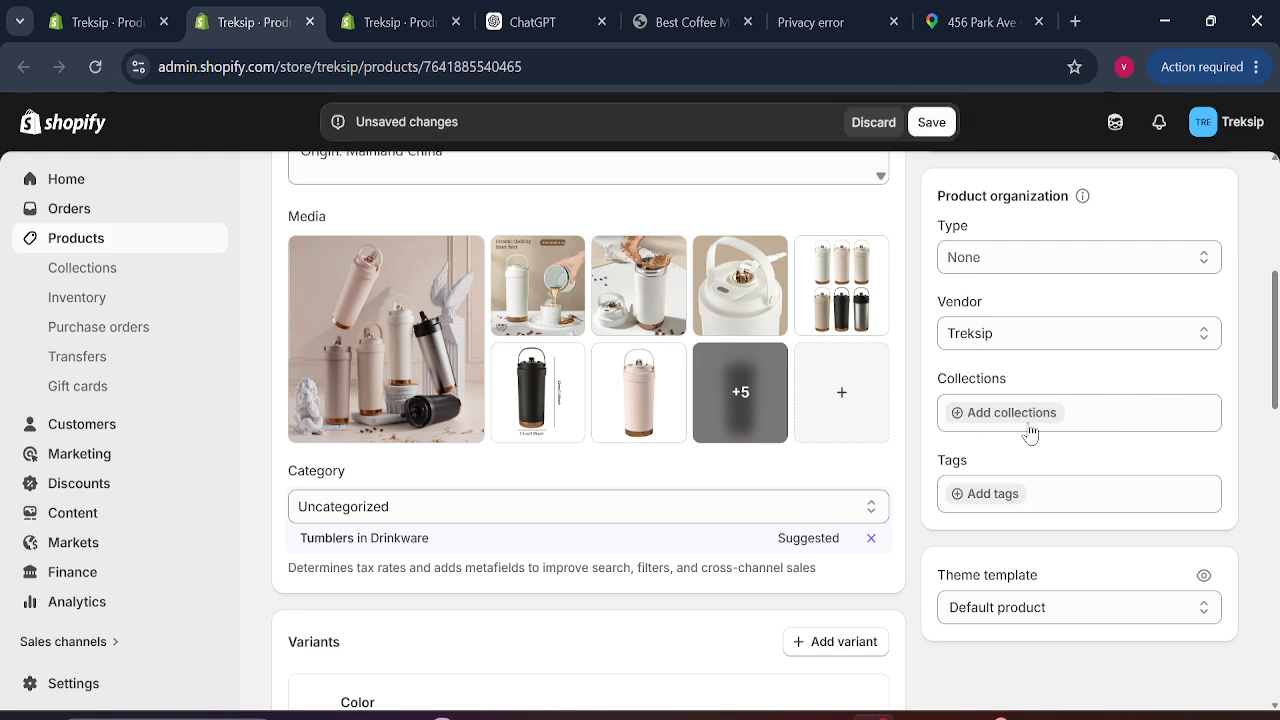
{"action": "left_click", "coordinate": [975, 416]}
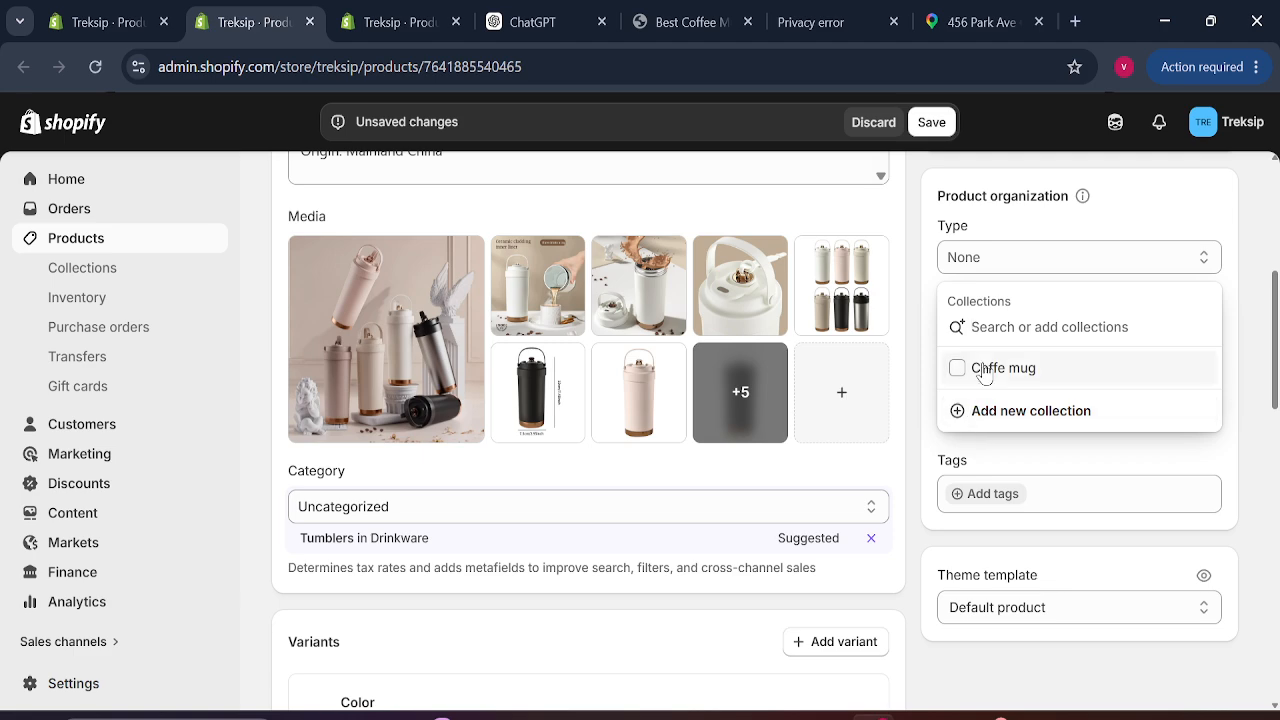
{"action": "left_click", "coordinate": [984, 370]}
{"action": "left_click", "coordinate": [1256, 424]}
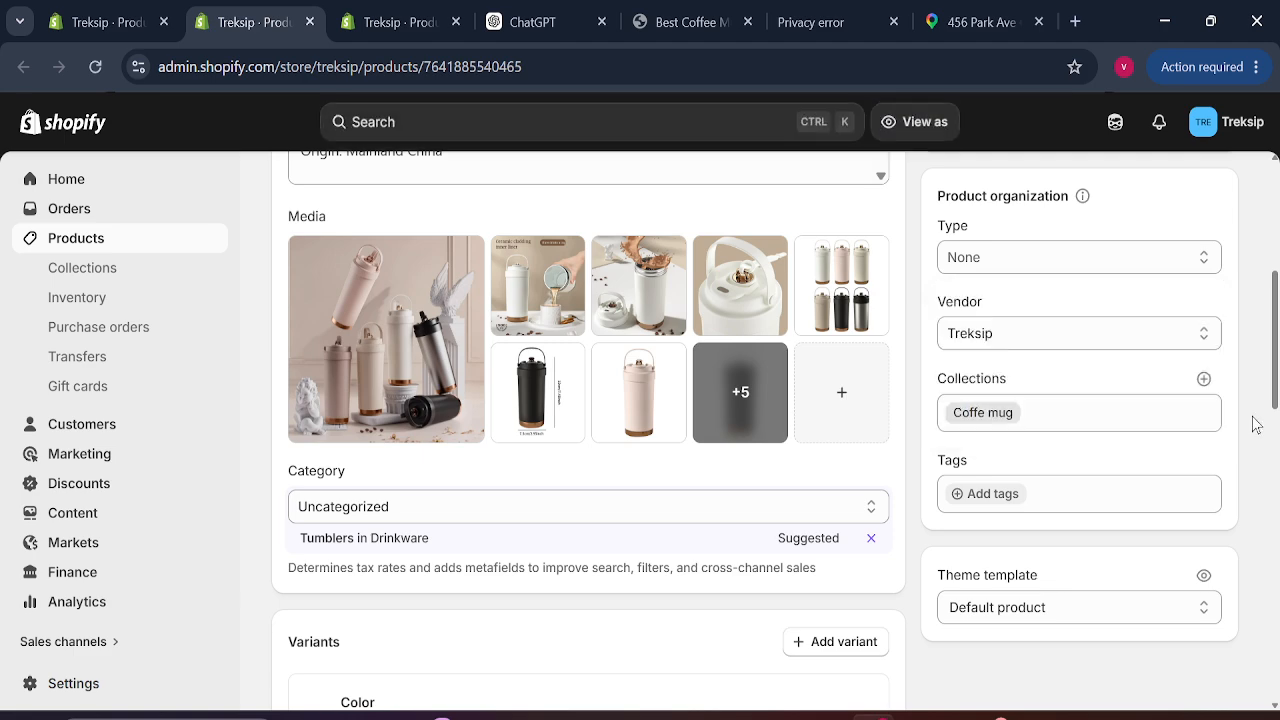
Step: Return from the 500ml mug to the Products list and open the store's Collections page
{"action": "scroll", "coordinate": [943, 217], "scroll_direction": "up", "scroll_amount": 5}
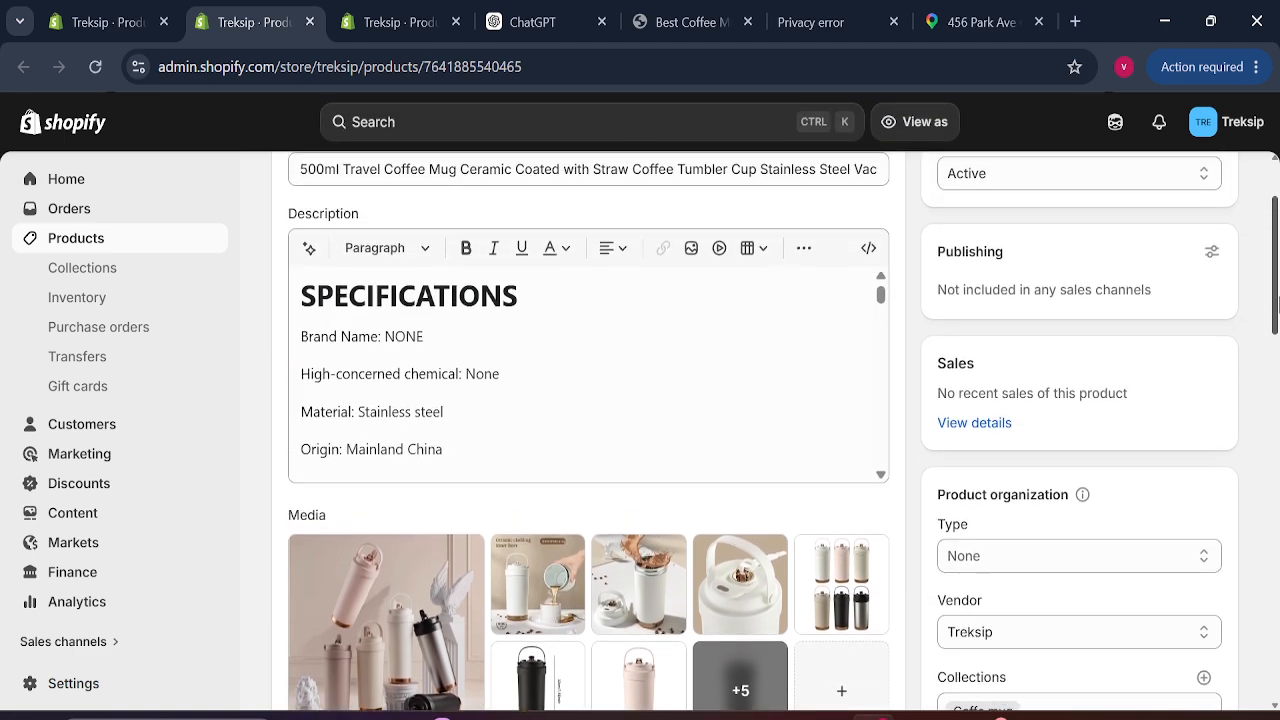
{"action": "left_click", "coordinate": [286, 182]}
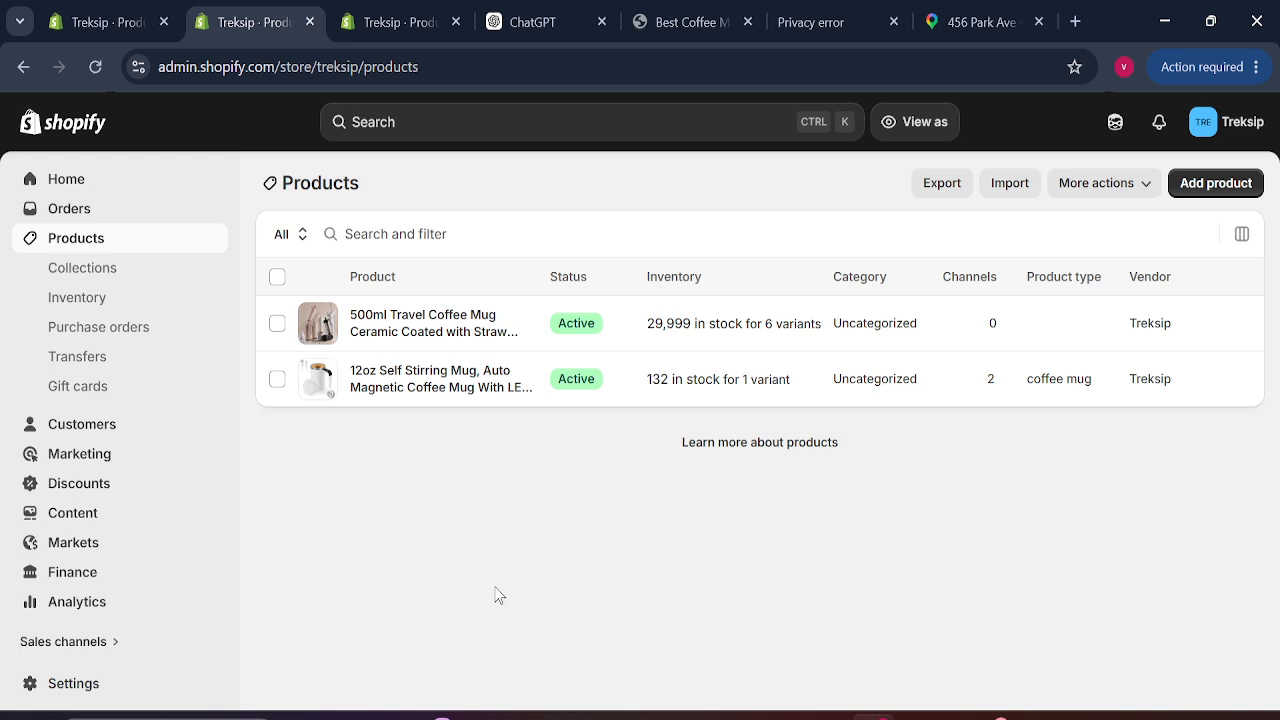
{"action": "left_click", "coordinate": [90, 270]}
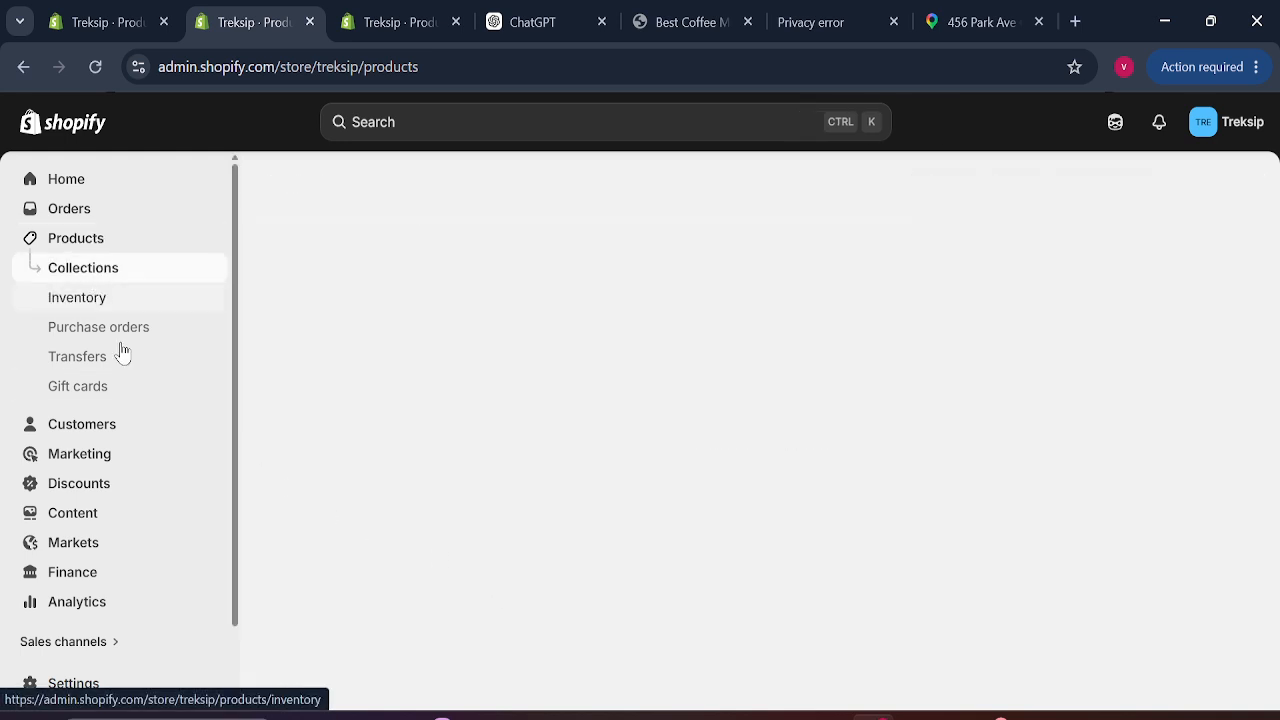